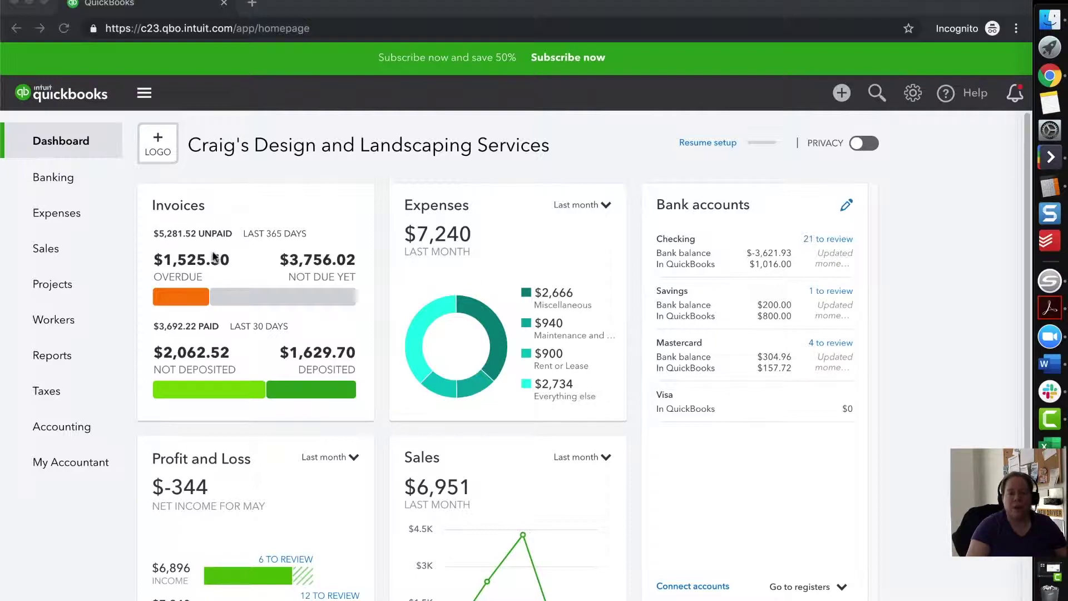
- Open the Profit and Loss report from Reports, covering January 1 – June 13, 2019
{"action": "left_click", "coordinate": [54, 360]}
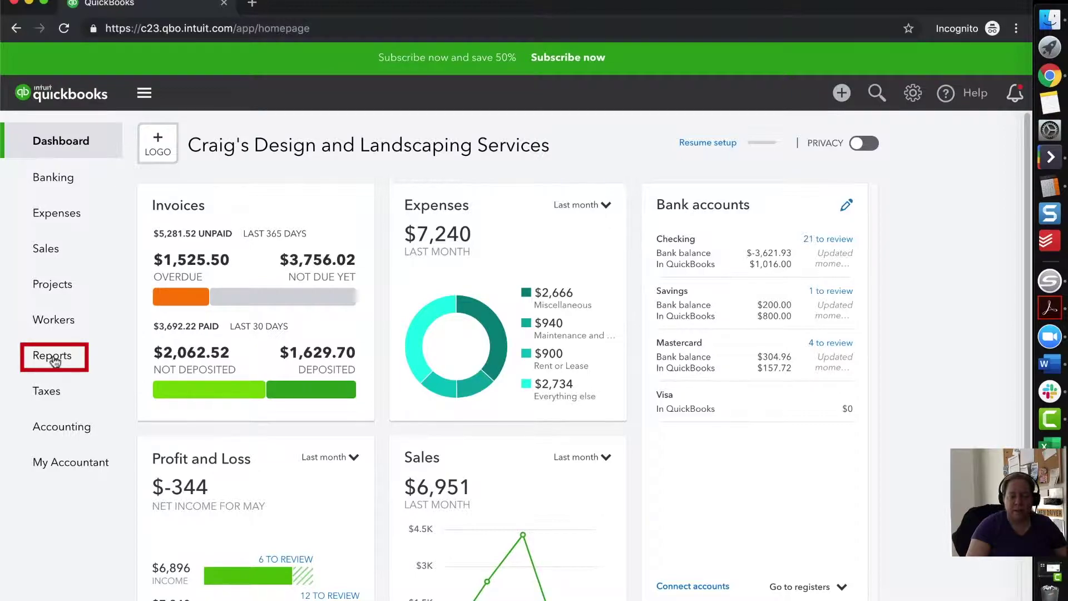
{"action": "left_click", "coordinate": [54, 360]}
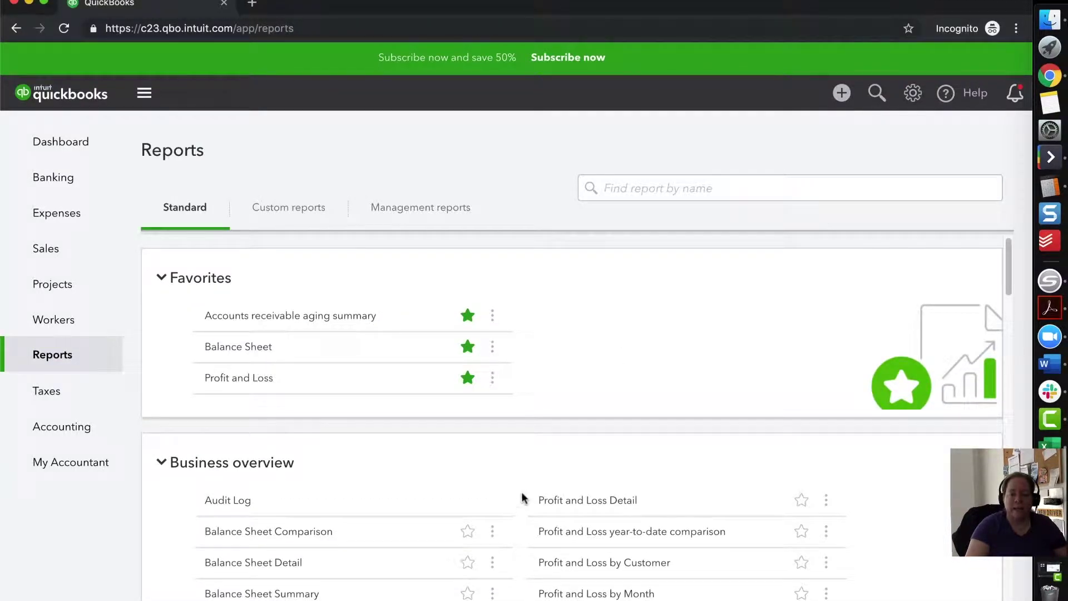
{"action": "scroll", "coordinate": [520, 501], "scroll_direction": "down", "scroll_amount": 5}
{"action": "scroll", "coordinate": [333, 445], "scroll_direction": "up", "scroll_amount": 5}
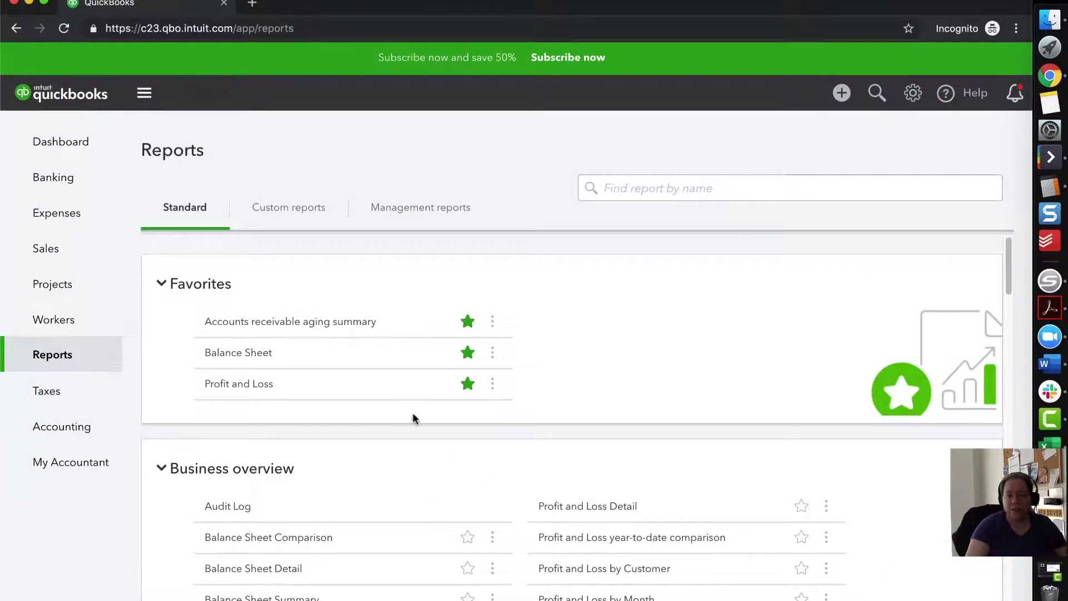
{"action": "left_click", "coordinate": [240, 388]}
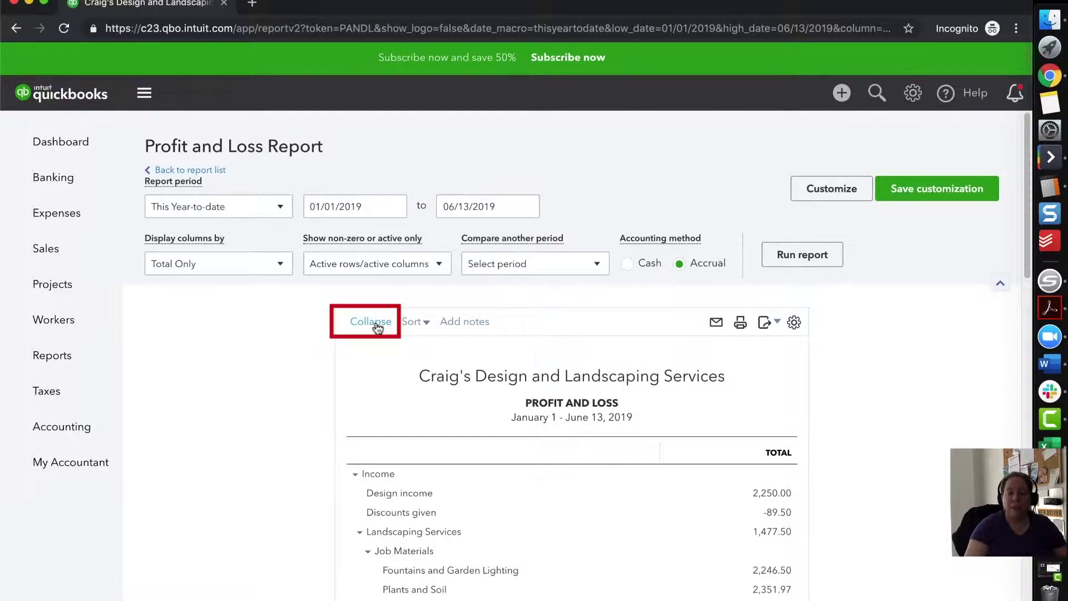
{"action": "scroll", "coordinate": [307, 409], "scroll_direction": "down", "scroll_amount": 1}
{"action": "scroll", "coordinate": [304, 423], "scroll_direction": "down", "scroll_amount": 1}
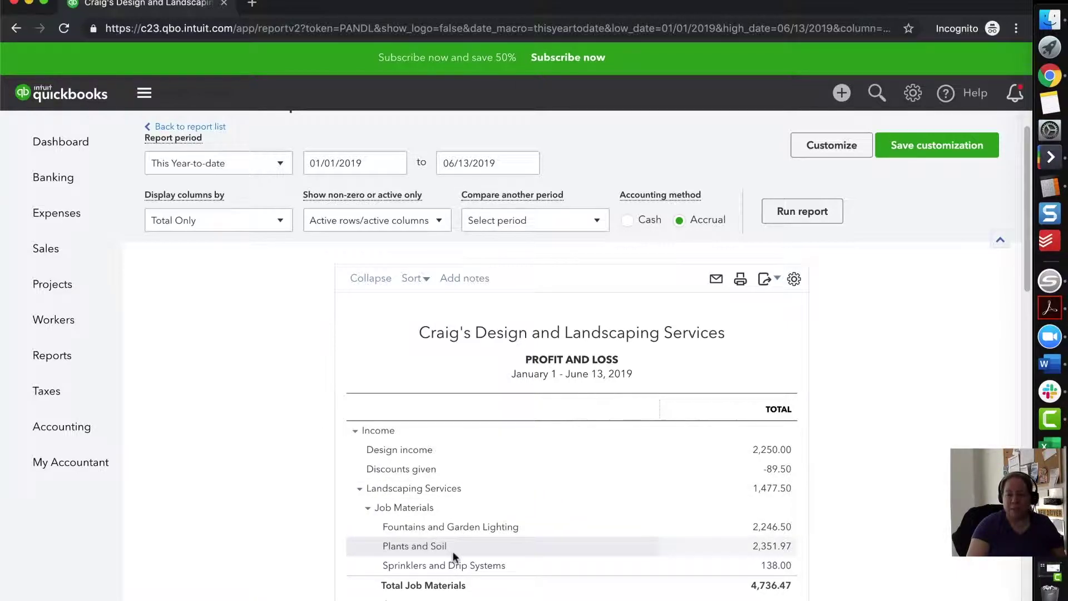
- Collapse the Profit and Loss report and review totals such as Total Income $10,200.77
{"action": "left_click", "coordinate": [369, 280]}
{"action": "scroll", "coordinate": [364, 286], "scroll_direction": "down", "scroll_amount": 3}
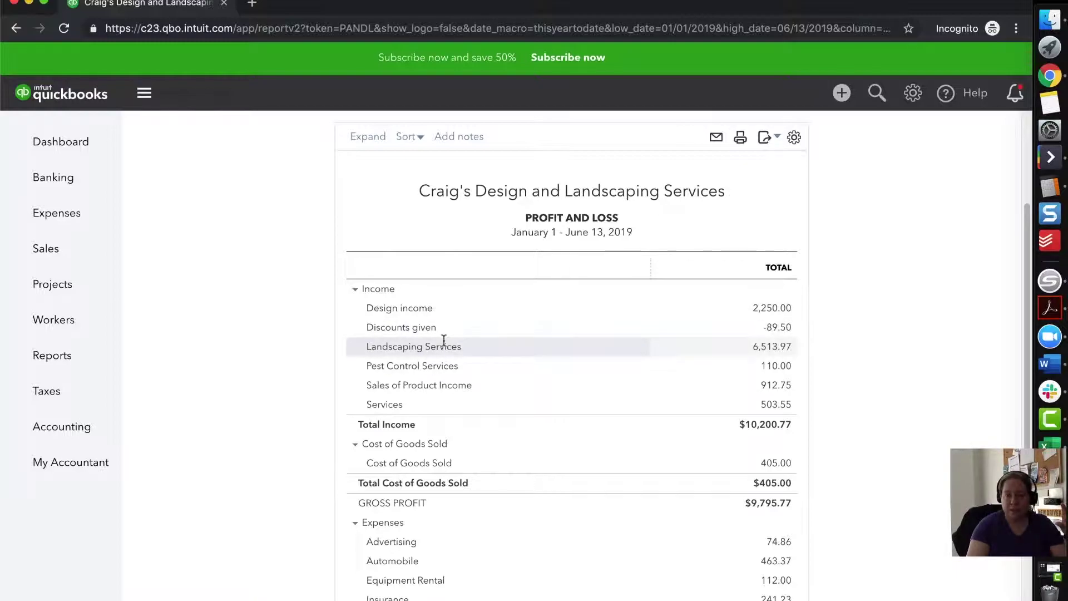
{"action": "scroll", "coordinate": [396, 519], "scroll_direction": "down", "scroll_amount": 2}
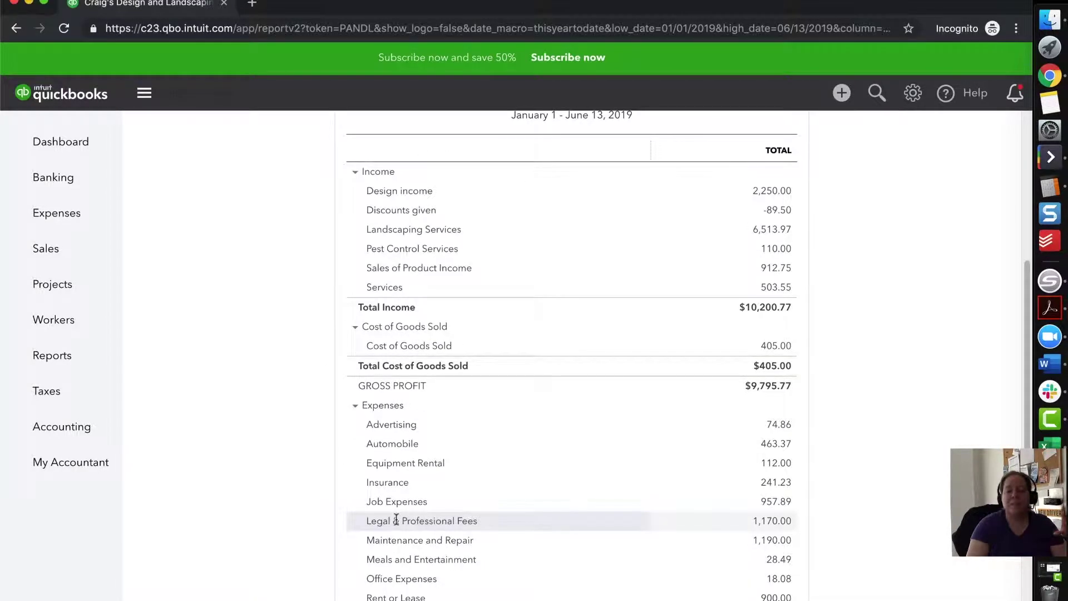
{"action": "scroll", "coordinate": [396, 519], "scroll_direction": "down", "scroll_amount": 2}
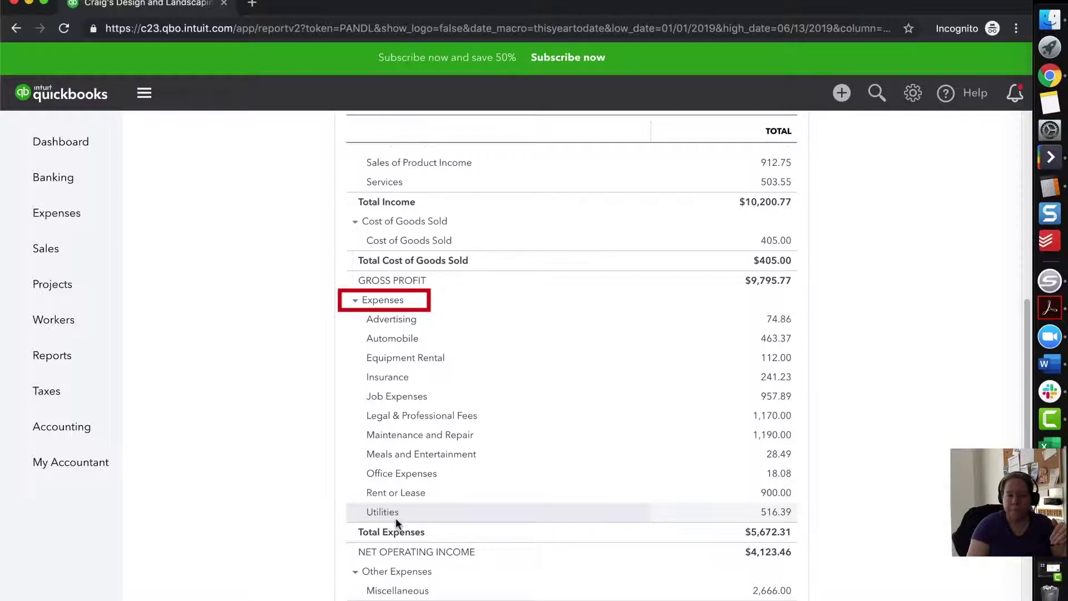
{"action": "scroll", "coordinate": [395, 518], "scroll_direction": "up", "scroll_amount": 8}
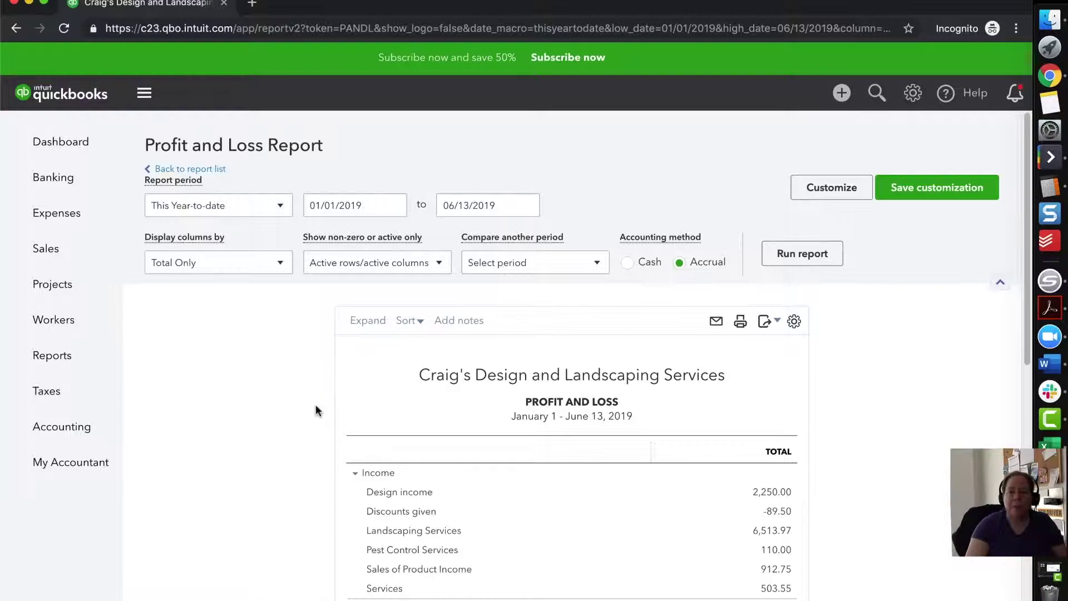
{"action": "scroll", "coordinate": [317, 424], "scroll_direction": "down", "scroll_amount": 2}
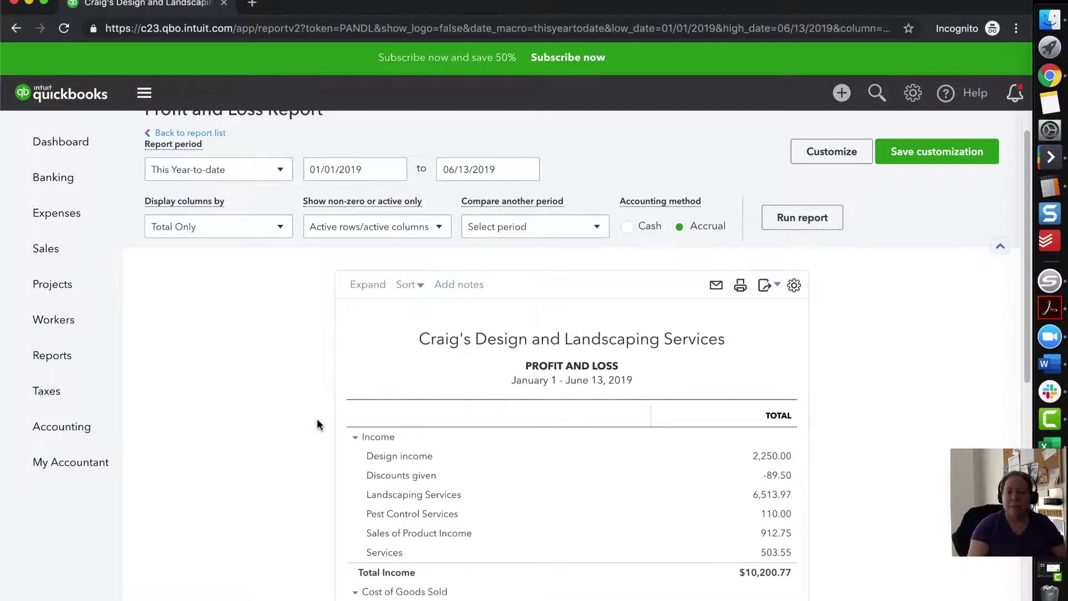
{"action": "scroll", "coordinate": [317, 423], "scroll_direction": "down", "scroll_amount": 1}
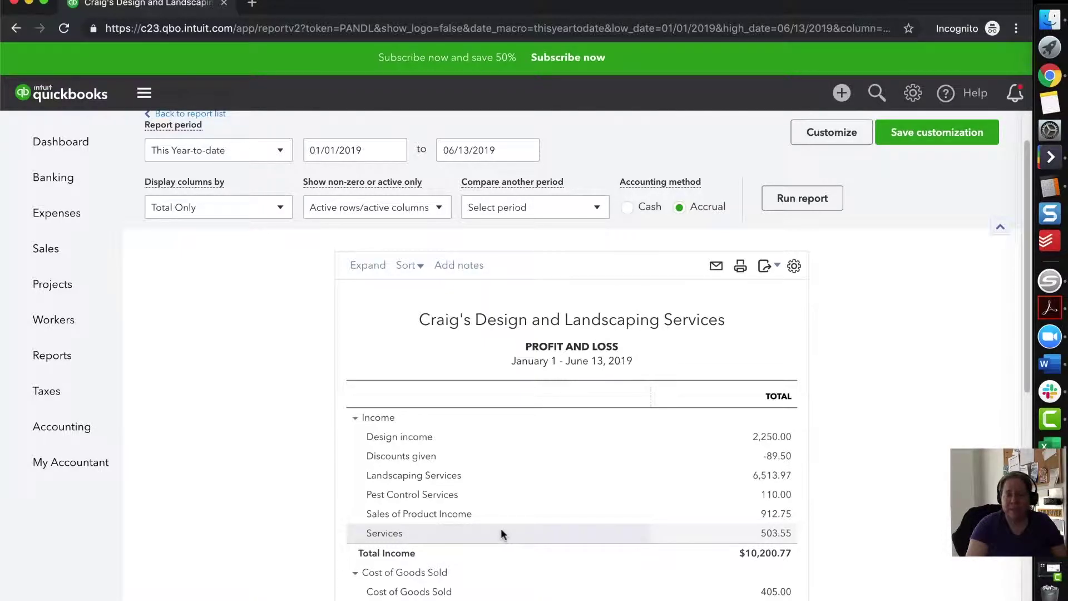
- Drill into Services income 503.55 and open invoice #1004's 400.00 Installation Hours amount
{"action": "left_click", "coordinate": [776, 534]}
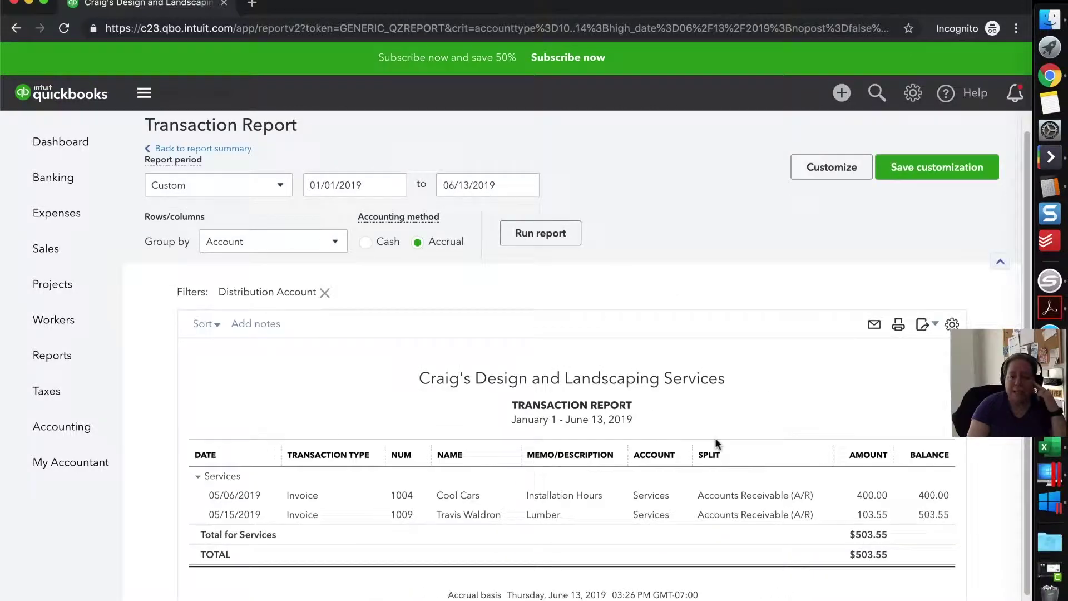
{"action": "left_click", "coordinate": [869, 501]}
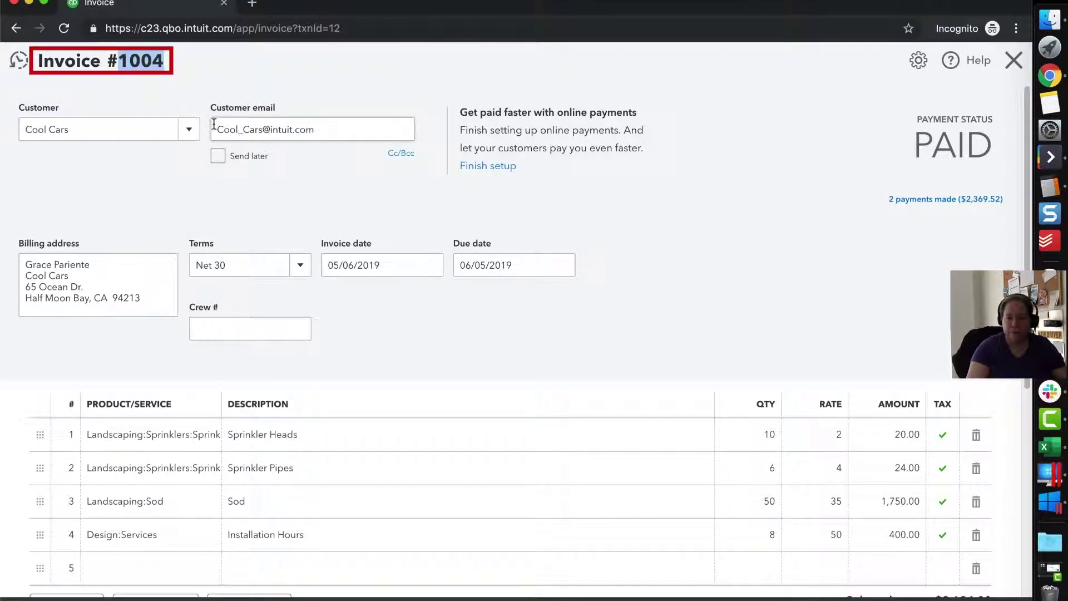
- Inspect the 400.00 Installation Hours line on invoice #1004, then close it without saving
{"action": "scroll", "coordinate": [894, 269], "scroll_direction": "down", "scroll_amount": 3}
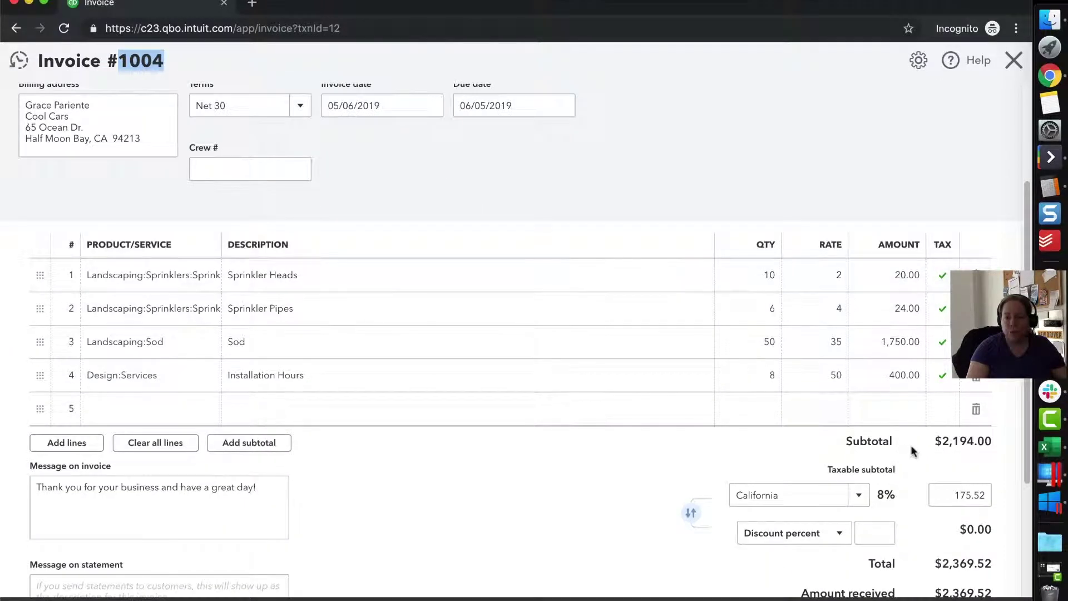
{"action": "scroll", "coordinate": [922, 494], "scroll_direction": "down", "scroll_amount": 2}
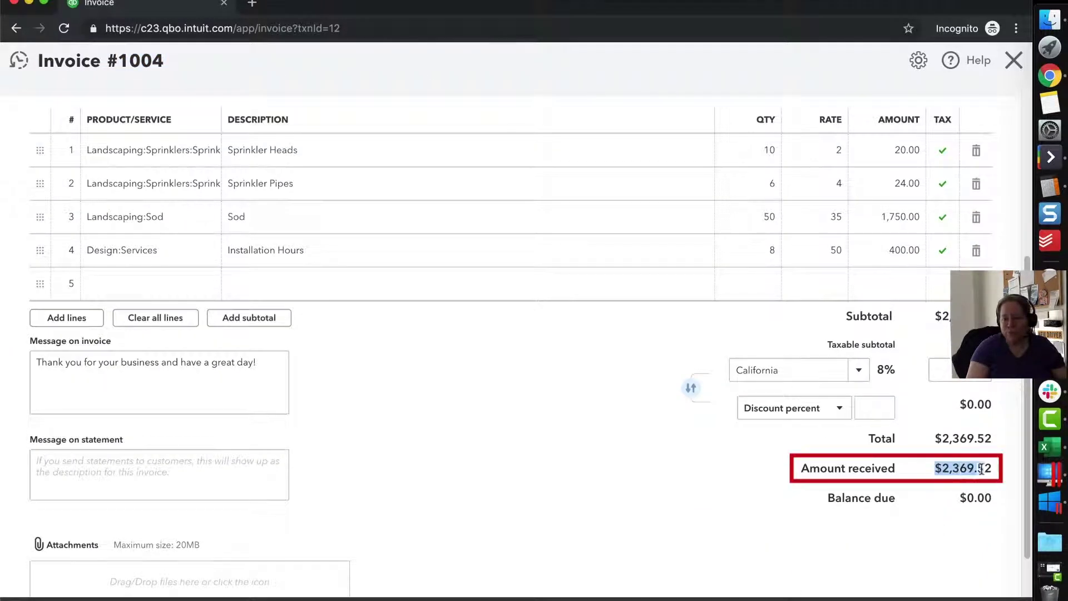
{"action": "scroll", "coordinate": [662, 414], "scroll_direction": "up", "scroll_amount": 2}
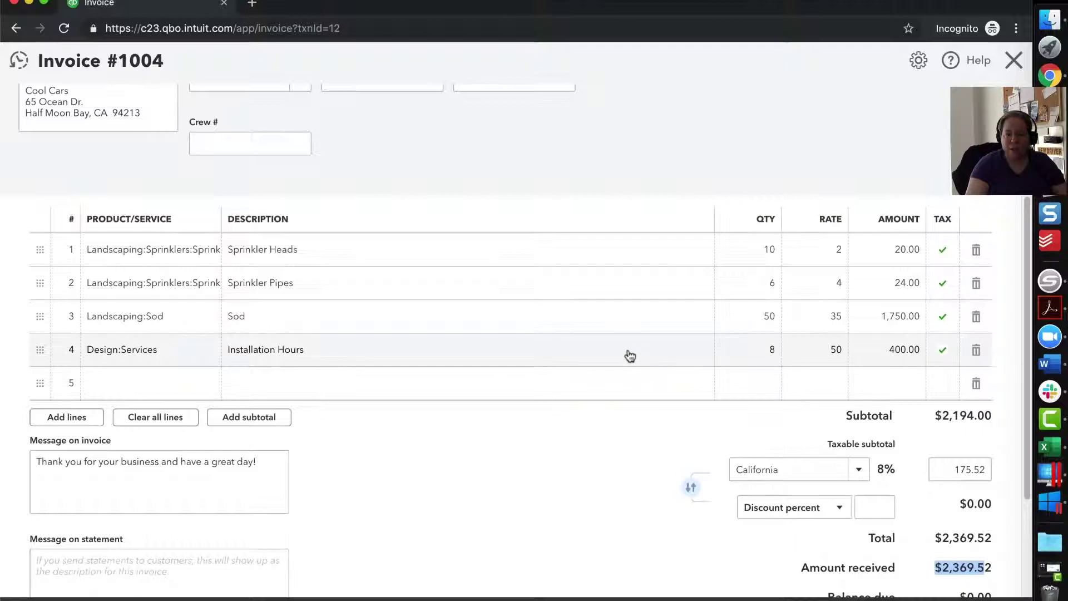
{"action": "left_click", "coordinate": [235, 347]}
{"action": "left_click", "coordinate": [889, 350]}
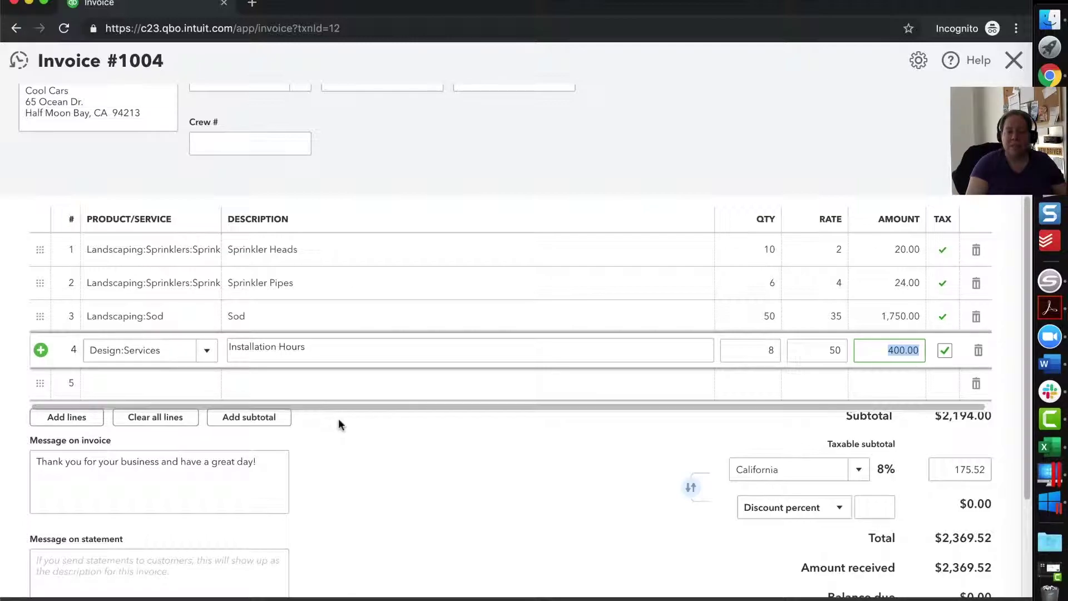
{"action": "left_click", "coordinate": [203, 355]}
{"action": "left_click", "coordinate": [204, 354]}
{"action": "left_click", "coordinate": [203, 355]}
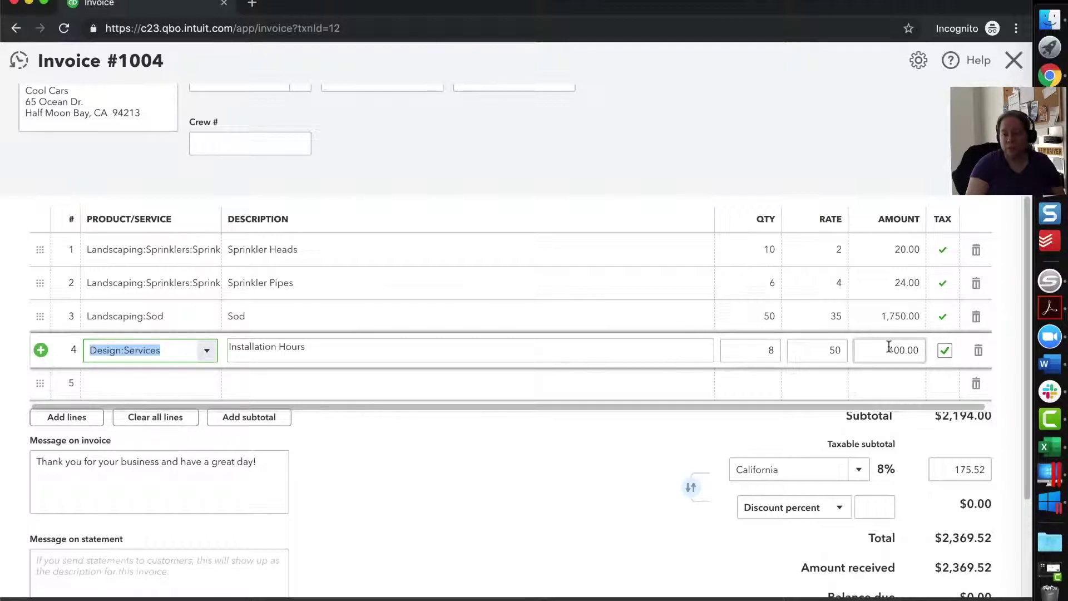
{"action": "left_click", "coordinate": [119, 587]}
{"action": "scroll", "coordinate": [119, 587], "scroll_direction": "down", "scroll_amount": 2}
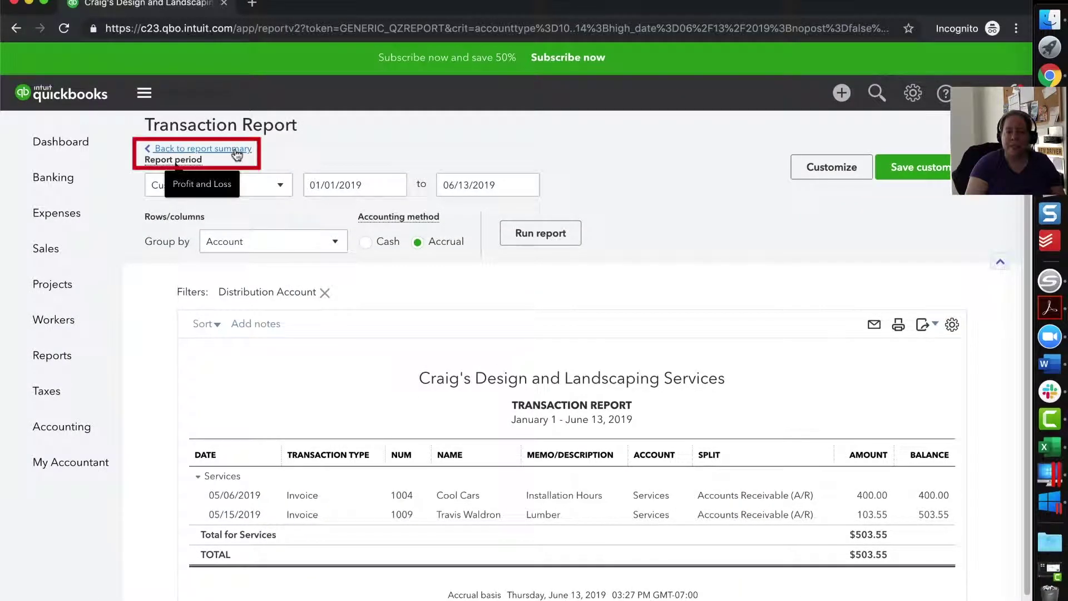
- Return to the Profit and Loss summary and scroll to Expenses, showing Advertising at 74.86
{"action": "left_click", "coordinate": [234, 150]}
{"action": "scroll", "coordinate": [584, 256], "scroll_direction": "down", "scroll_amount": 3}
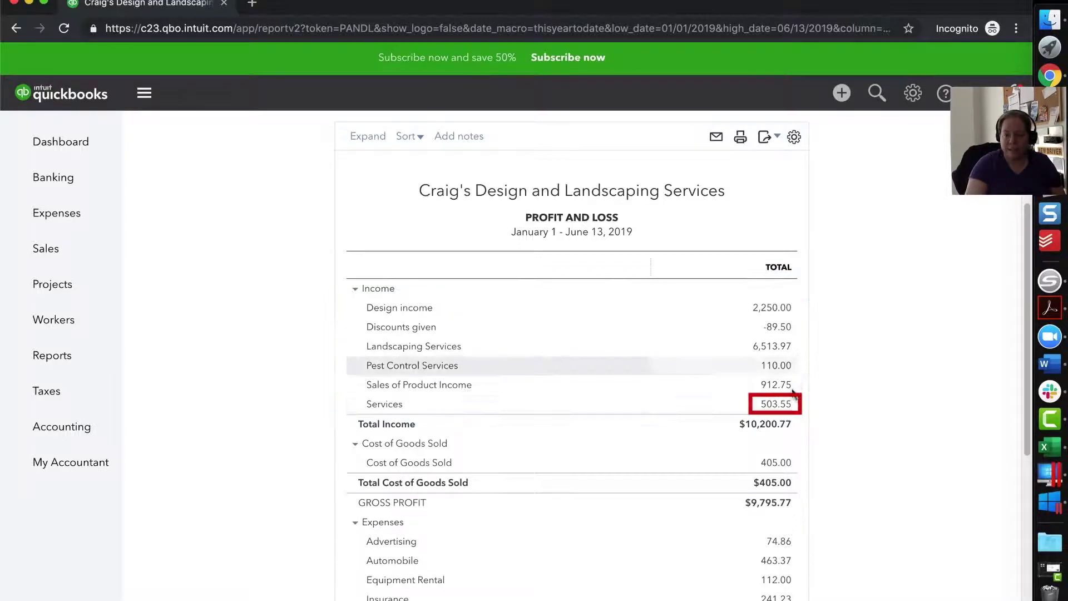
{"action": "left_click", "coordinate": [782, 407]}
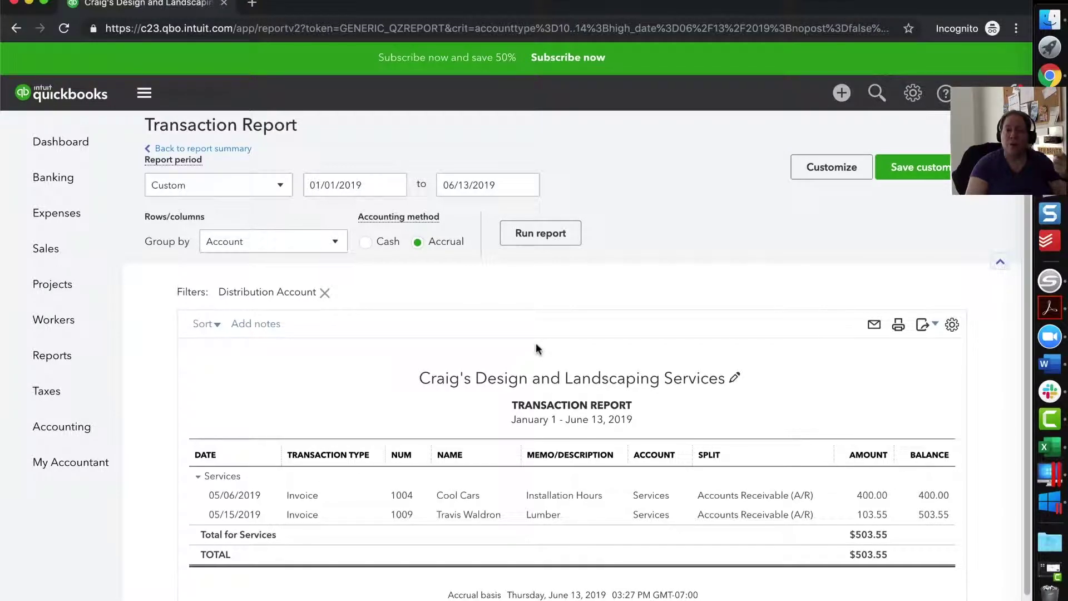
{"action": "left_click", "coordinate": [243, 151]}
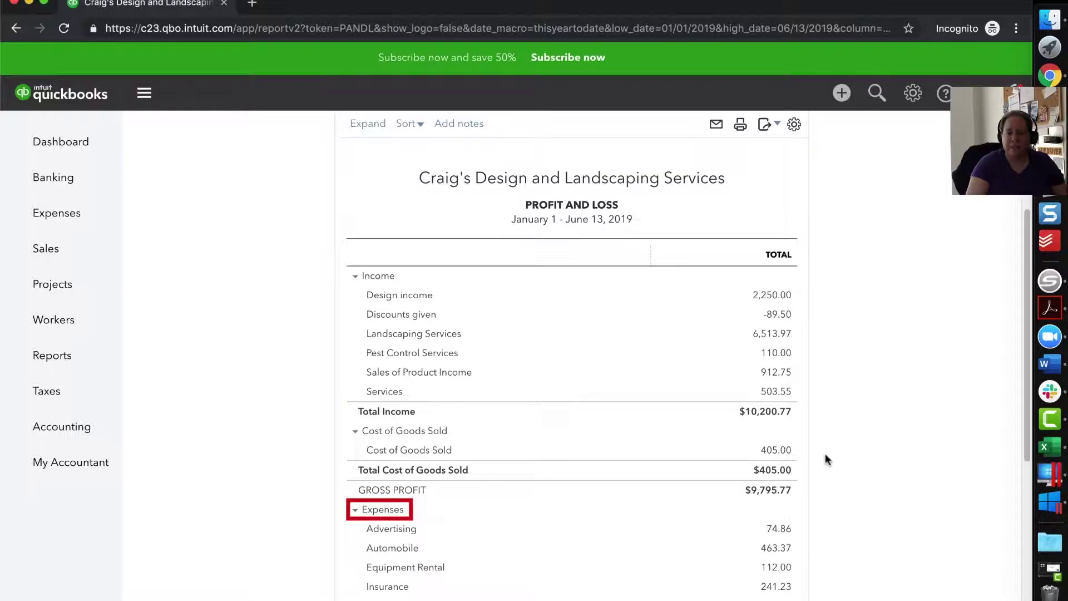
{"action": "scroll", "coordinate": [826, 458], "scroll_direction": "down", "scroll_amount": 3}
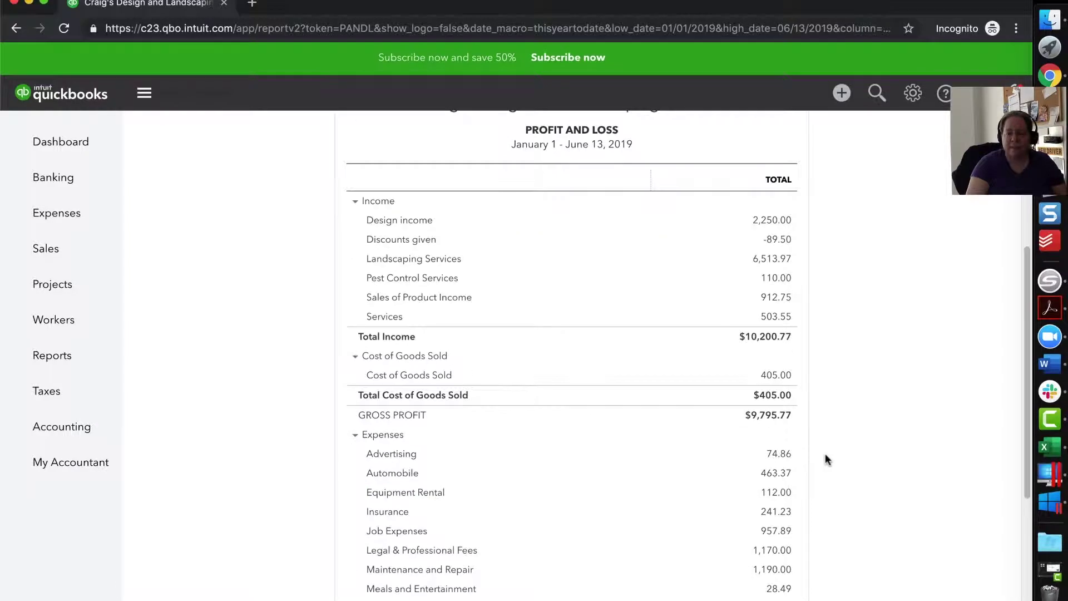
- Drill into Advertising 74.86 and open the 05/16/2019 Mastercard expense
{"action": "left_click", "coordinate": [781, 454]}
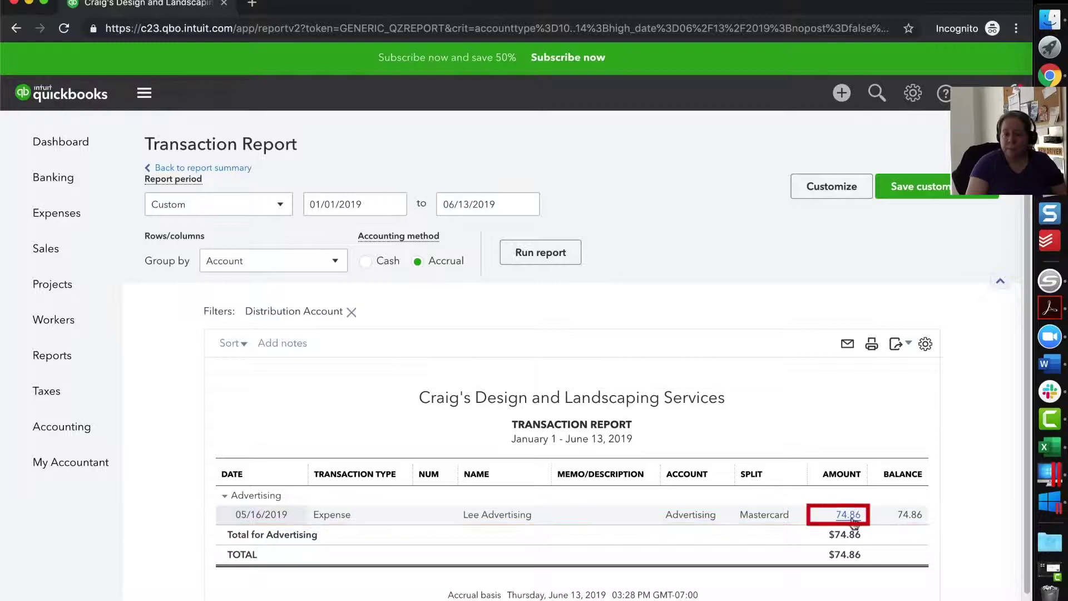
{"action": "left_click", "coordinate": [853, 520]}
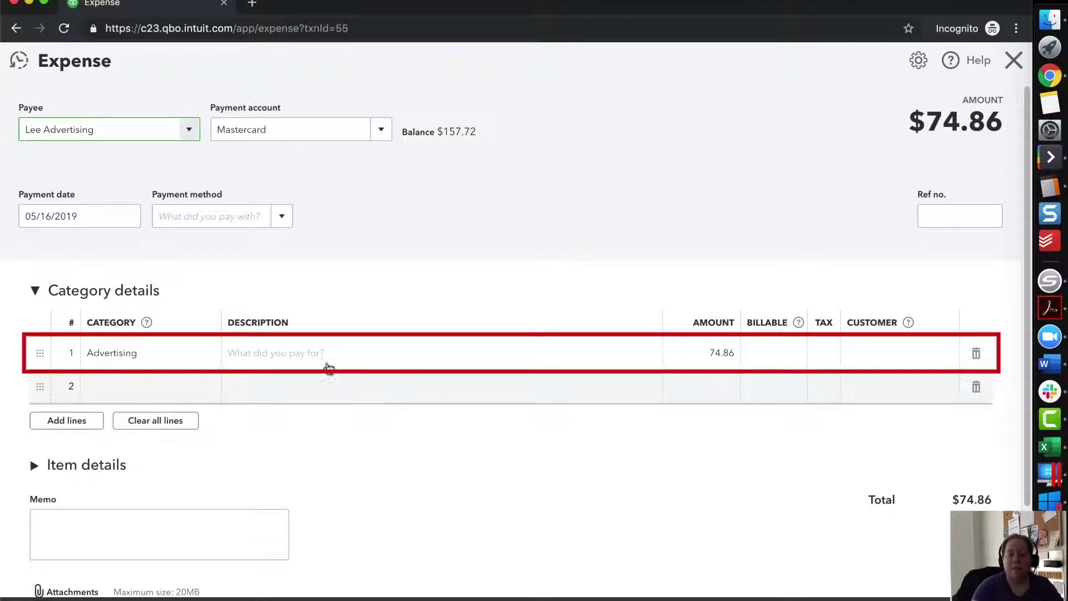
- Close the $74.86 Advertising expense unchanged, returning to the Advertising transaction report
{"action": "left_click", "coordinate": [282, 344]}
{"action": "scroll", "coordinate": [300, 460], "scroll_direction": "down", "scroll_amount": 3}
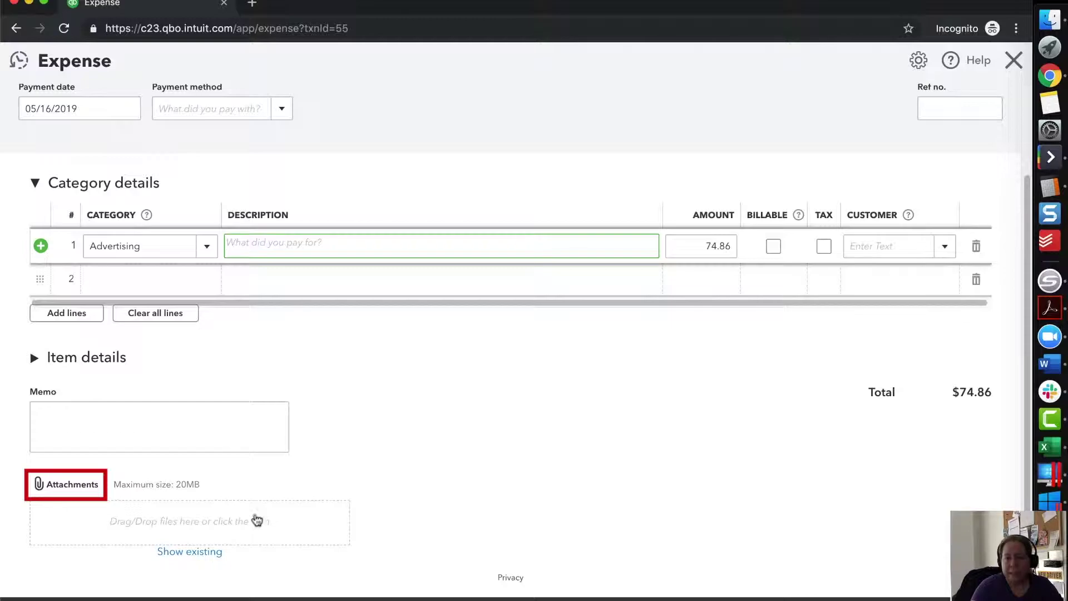
{"action": "scroll", "coordinate": [427, 458], "scroll_direction": "up", "scroll_amount": 3}
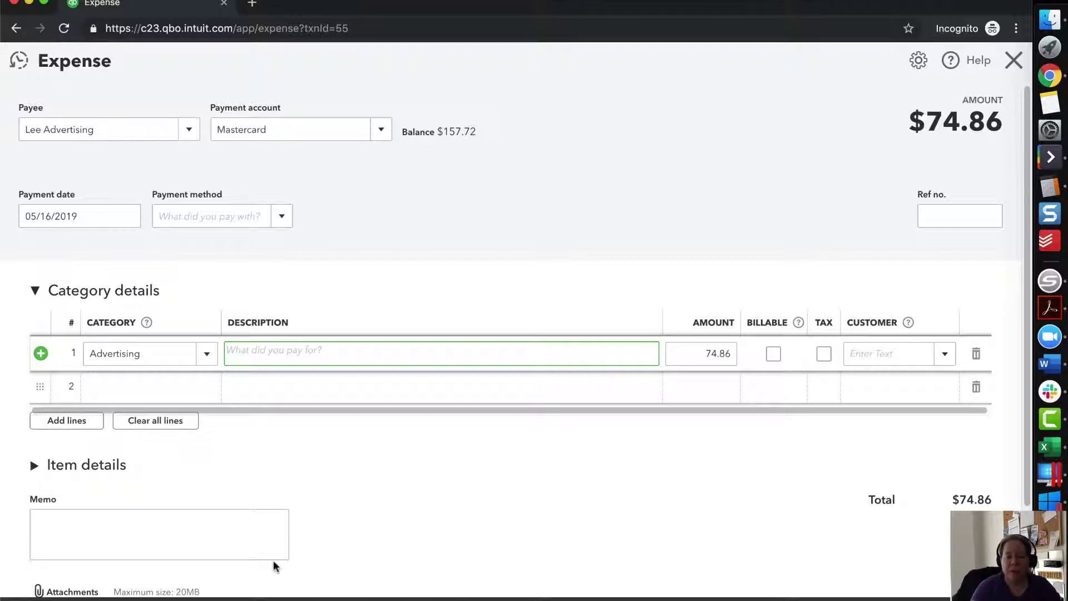
{"action": "key", "text": "super+bracketleft"}
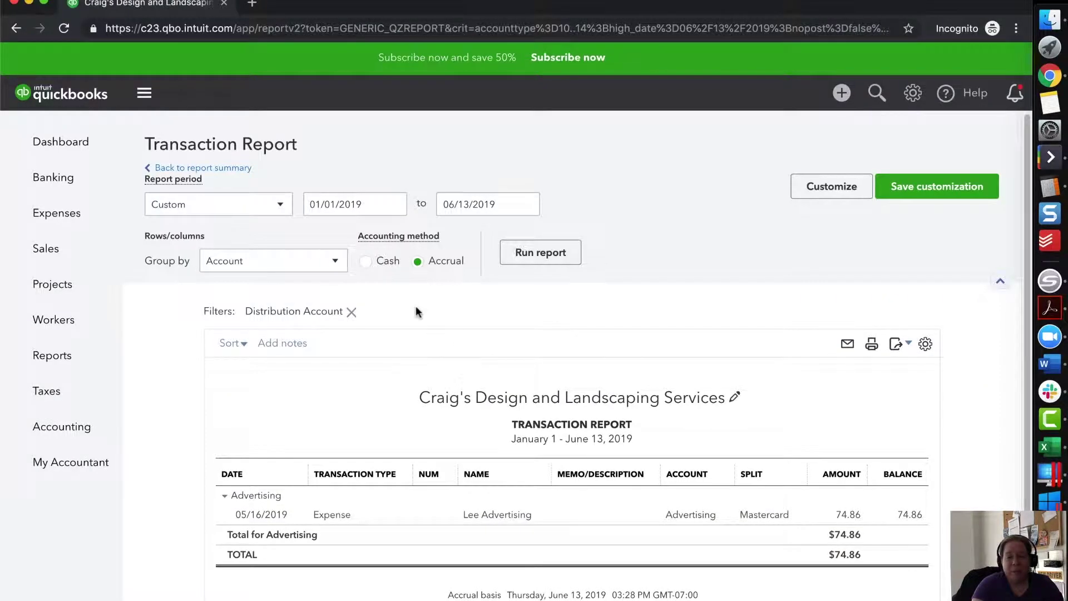
- Back on Profit and Loss, scroll to Other Expenses and drill into Miscellaneous 2,666.00
{"action": "left_click", "coordinate": [234, 173]}
{"action": "scroll", "coordinate": [535, 315], "scroll_direction": "down", "scroll_amount": 5}
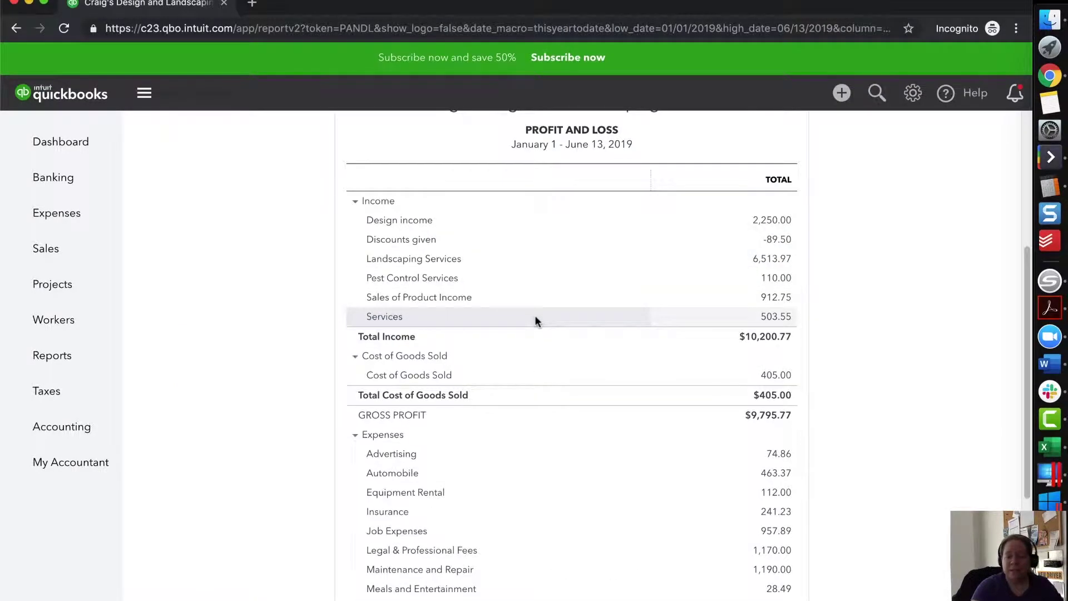
{"action": "scroll", "coordinate": [821, 456], "scroll_direction": "down", "scroll_amount": 3}
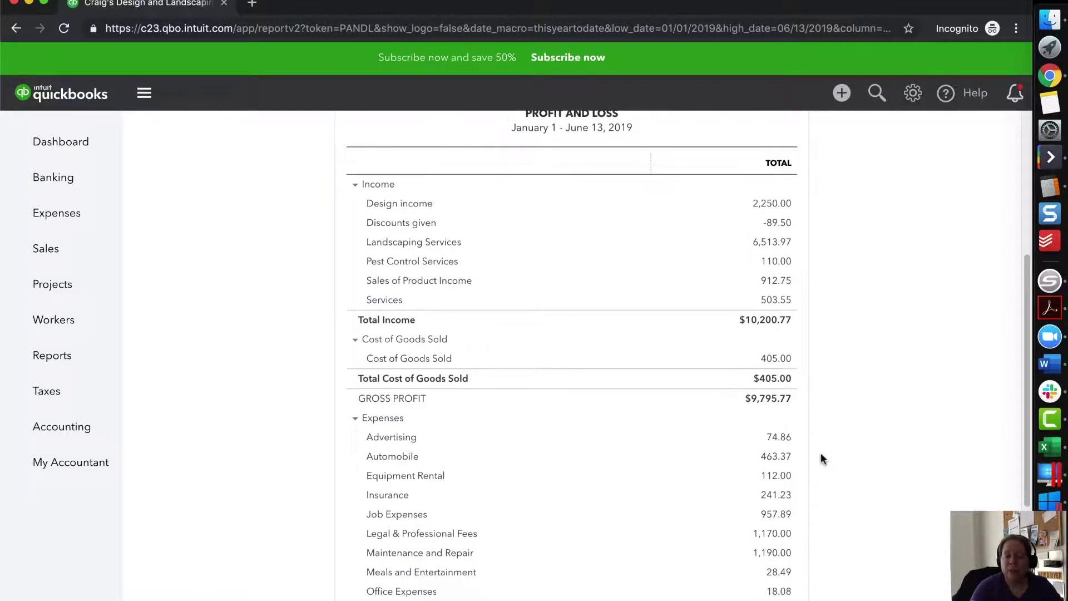
{"action": "scroll", "coordinate": [821, 457], "scroll_direction": "down", "scroll_amount": 6}
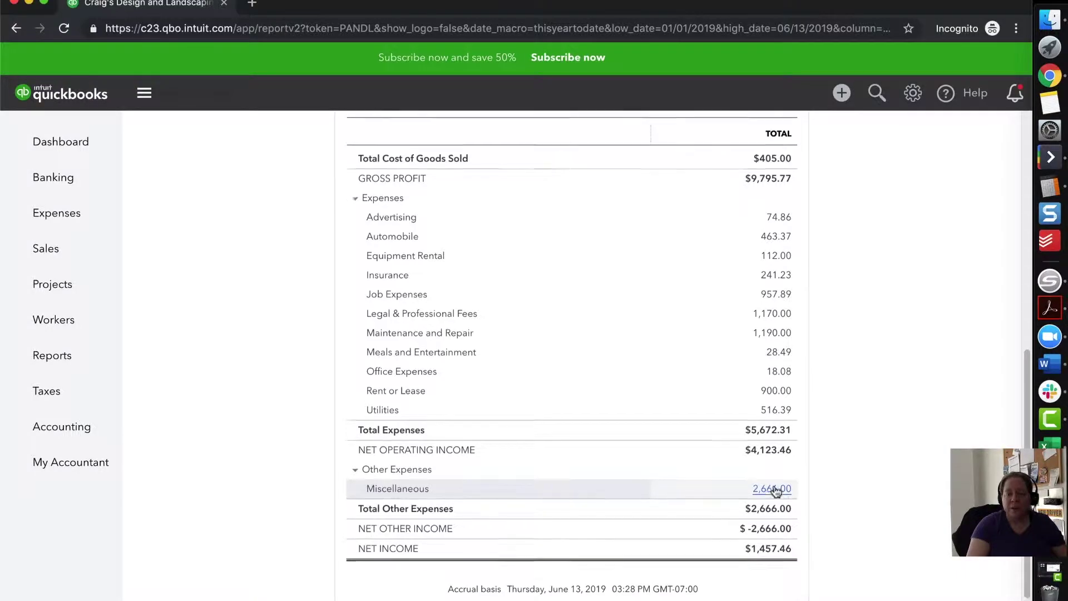
{"action": "scroll", "coordinate": [773, 485], "scroll_direction": "up", "scroll_amount": 8}
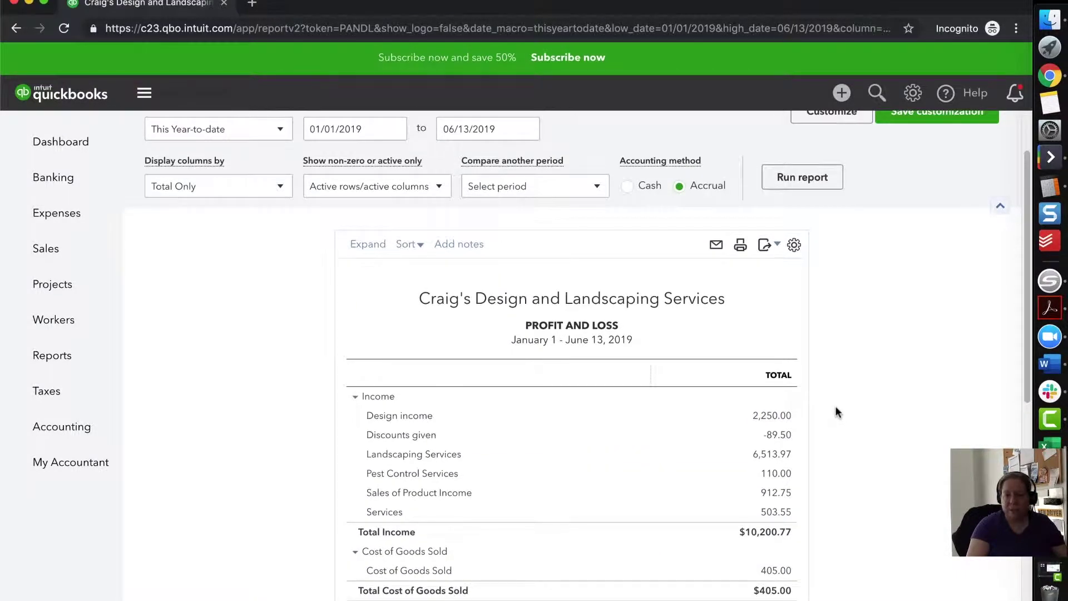
{"action": "scroll", "coordinate": [862, 408], "scroll_direction": "down", "scroll_amount": 3}
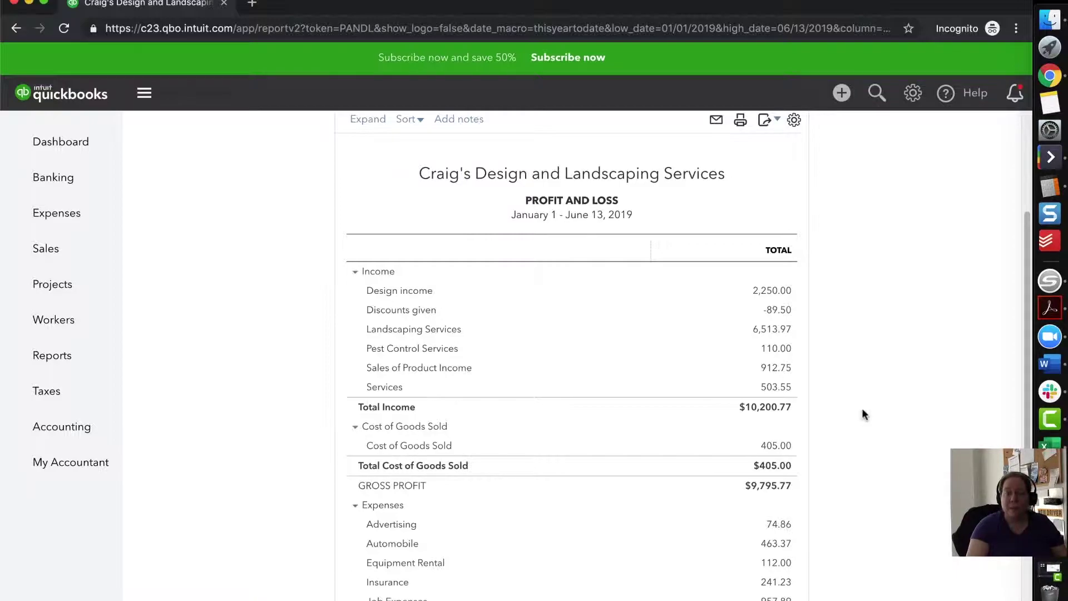
{"action": "scroll", "coordinate": [863, 414], "scroll_direction": "down", "scroll_amount": 1}
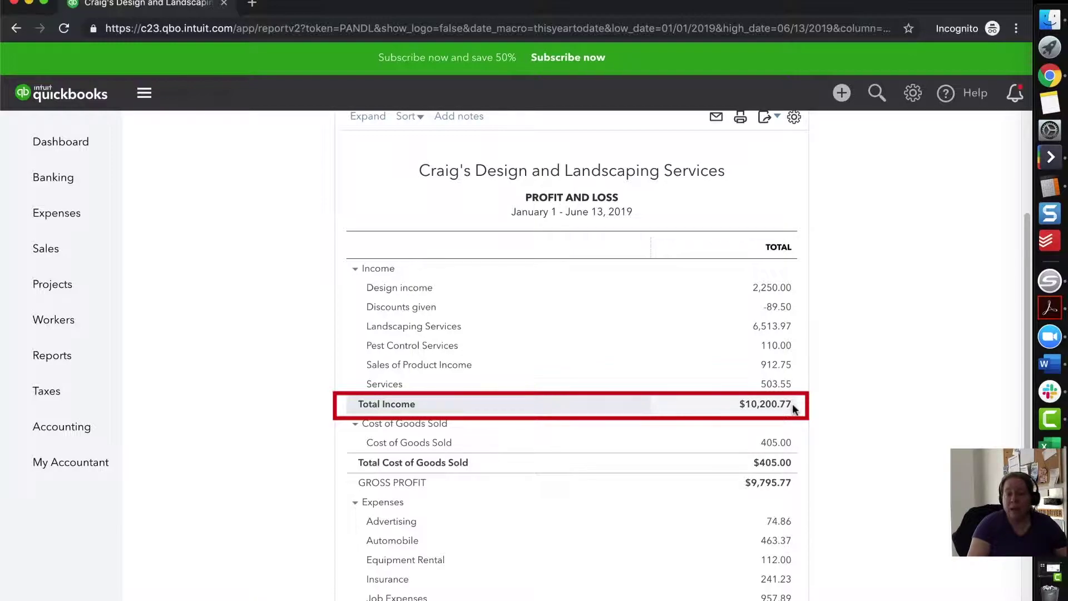
{"action": "scroll", "coordinate": [826, 413], "scroll_direction": "down", "scroll_amount": 5}
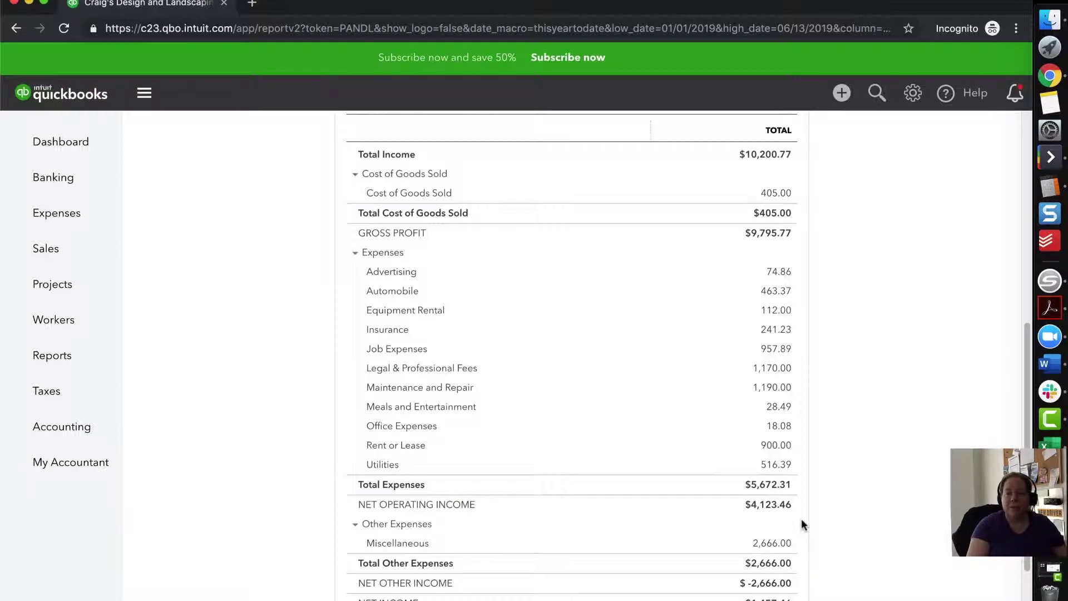
{"action": "scroll", "coordinate": [803, 520], "scroll_direction": "down", "scroll_amount": 1}
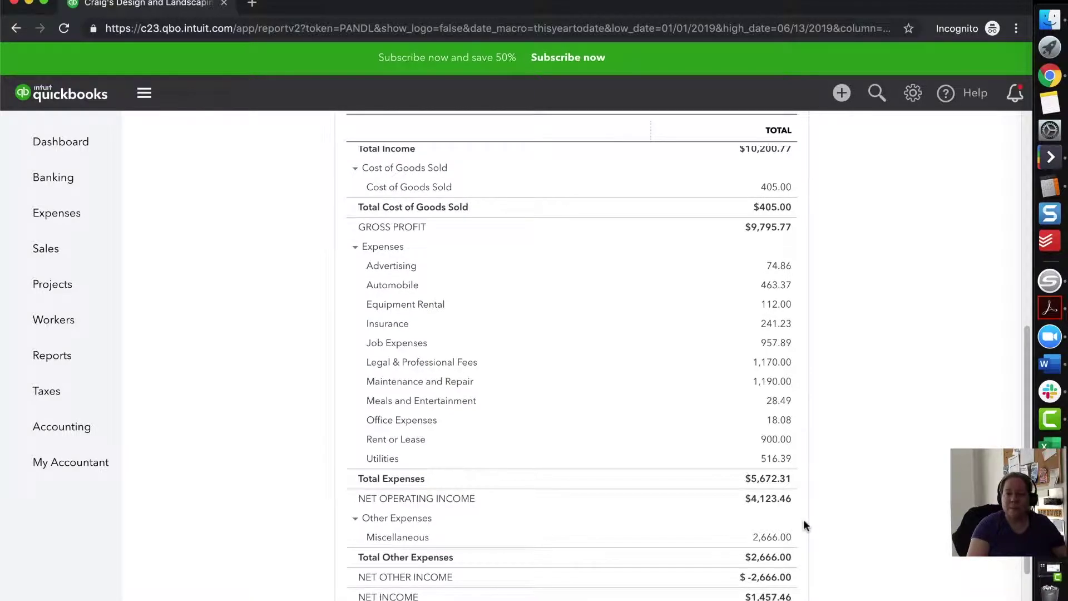
{"action": "scroll", "coordinate": [805, 525], "scroll_direction": "down", "scroll_amount": 1}
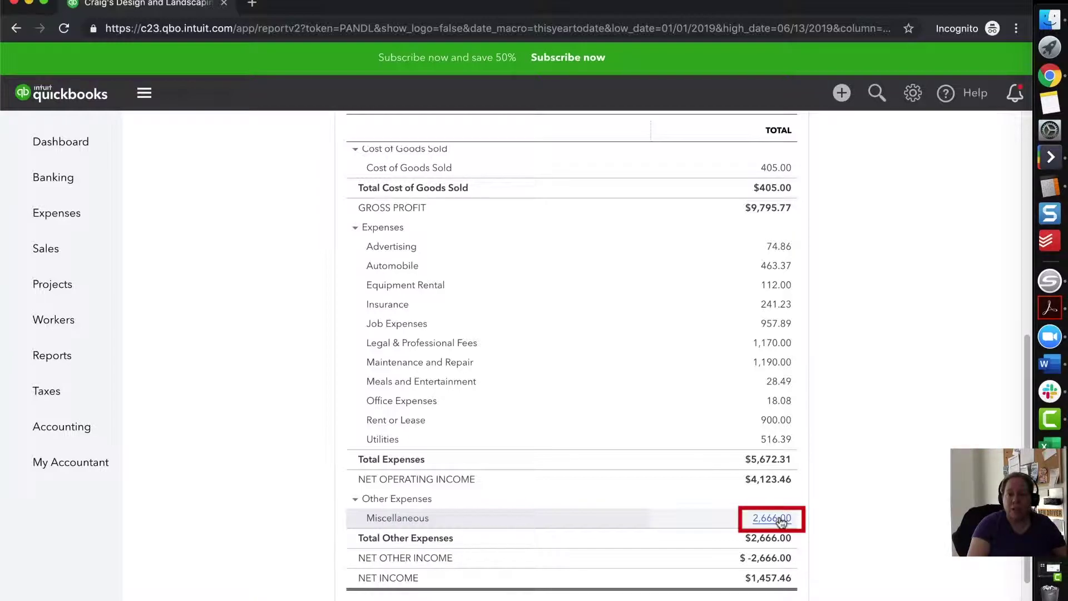
{"action": "left_click", "coordinate": [780, 519]}
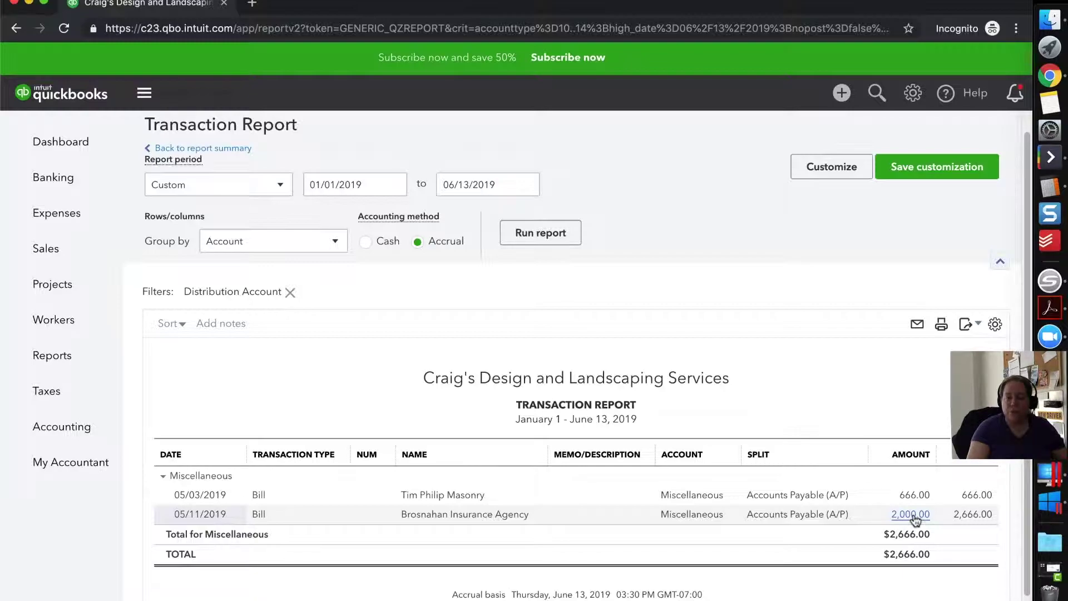
- Open the 2,000.00 insurance agency bill and set its category to Insurance
{"action": "left_click", "coordinate": [915, 516]}
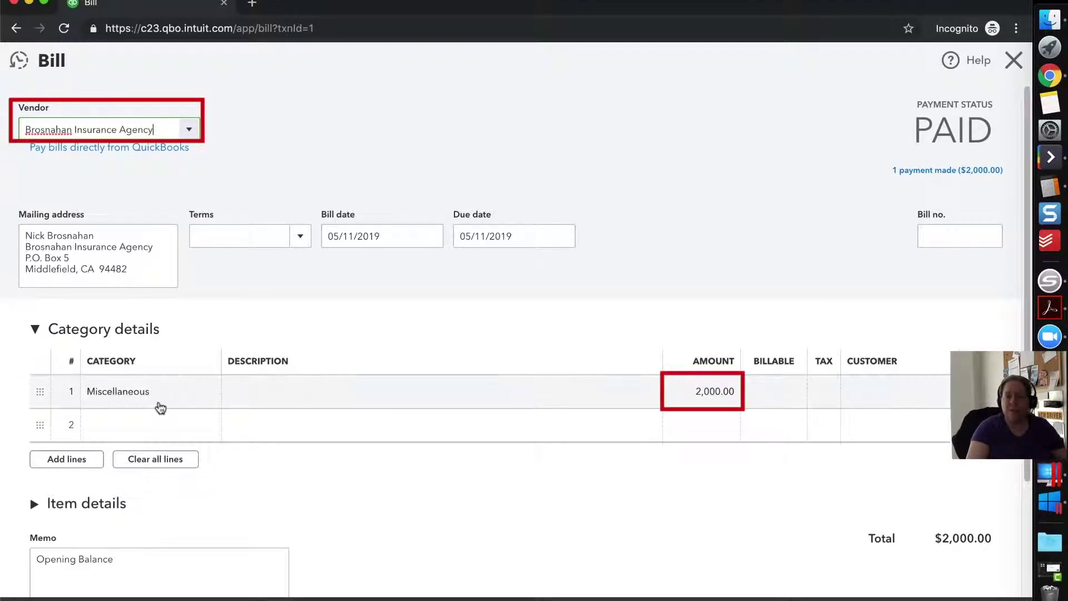
{"action": "left_click", "coordinate": [150, 400]}
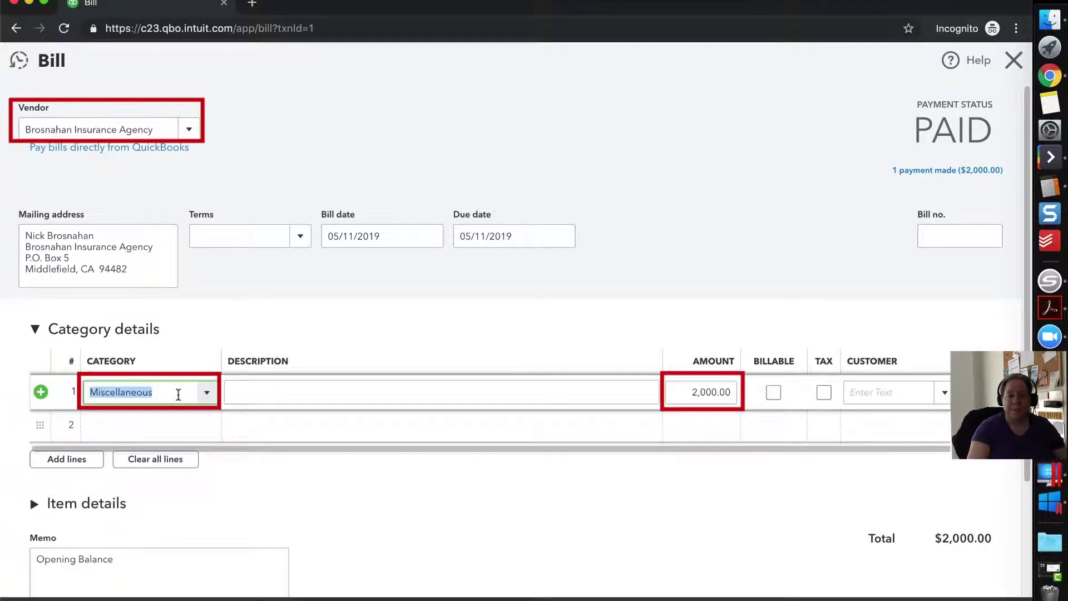
{"action": "left_click", "coordinate": [209, 395]}
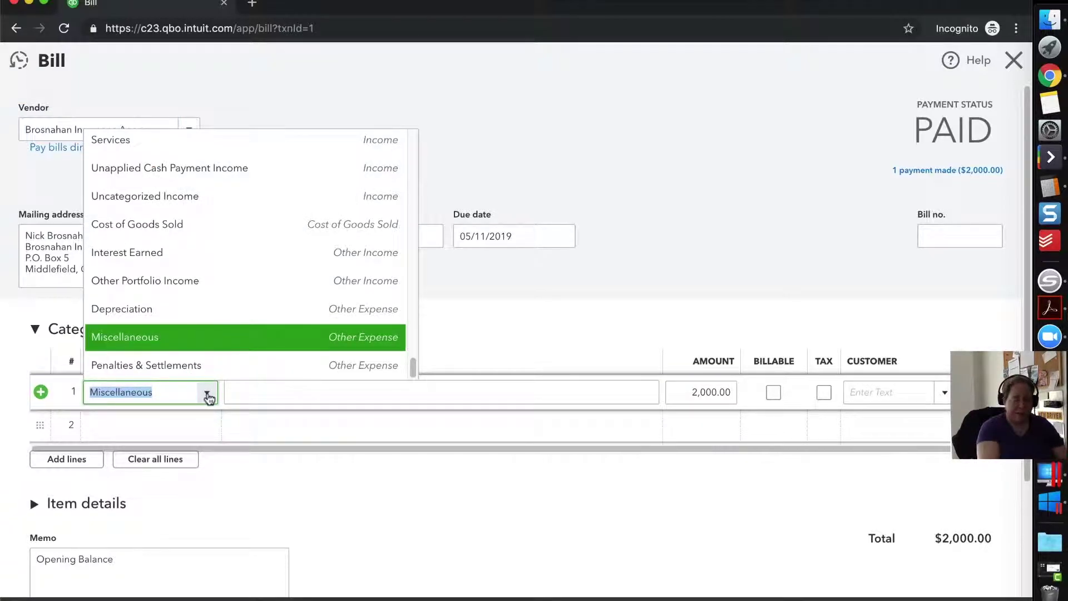
{"action": "type", "text": "ins"}
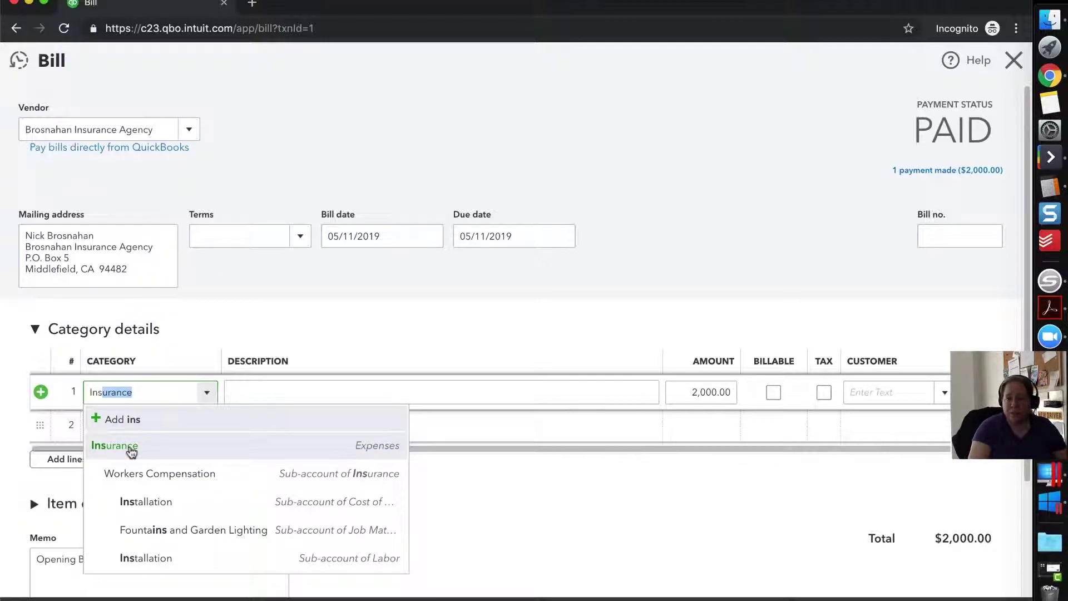
{"action": "left_click", "coordinate": [131, 448]}
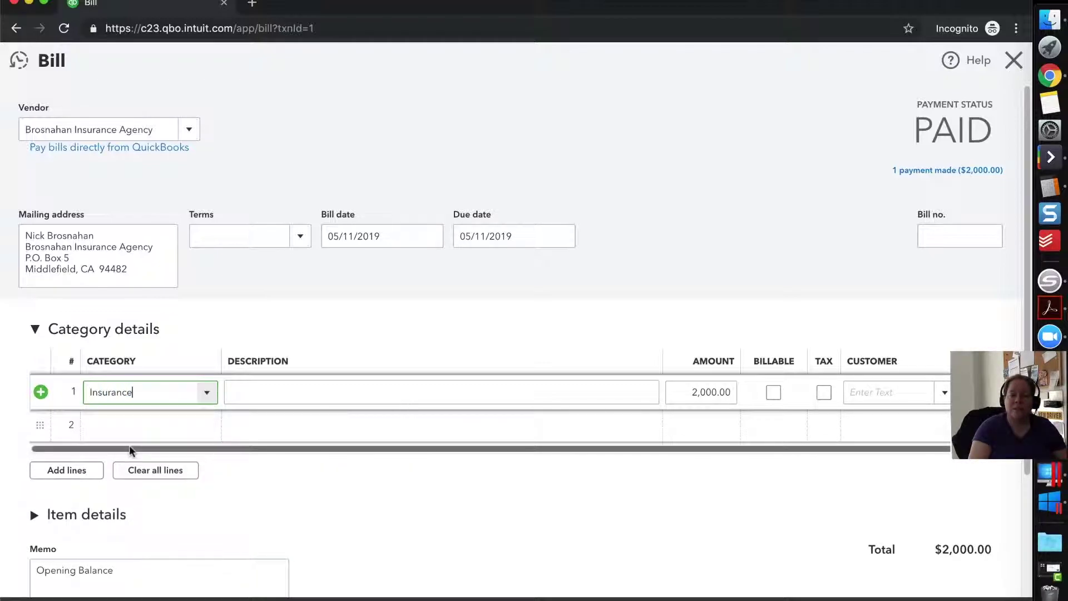
{"action": "left_click", "coordinate": [207, 393]}
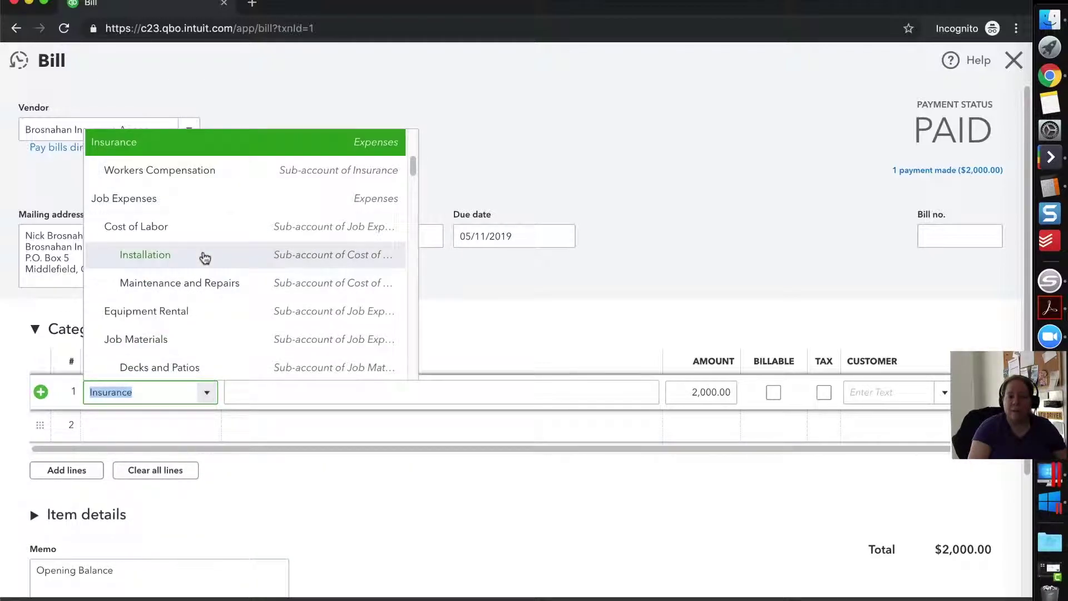
{"action": "scroll", "coordinate": [196, 222], "scroll_direction": "up", "scroll_amount": 1}
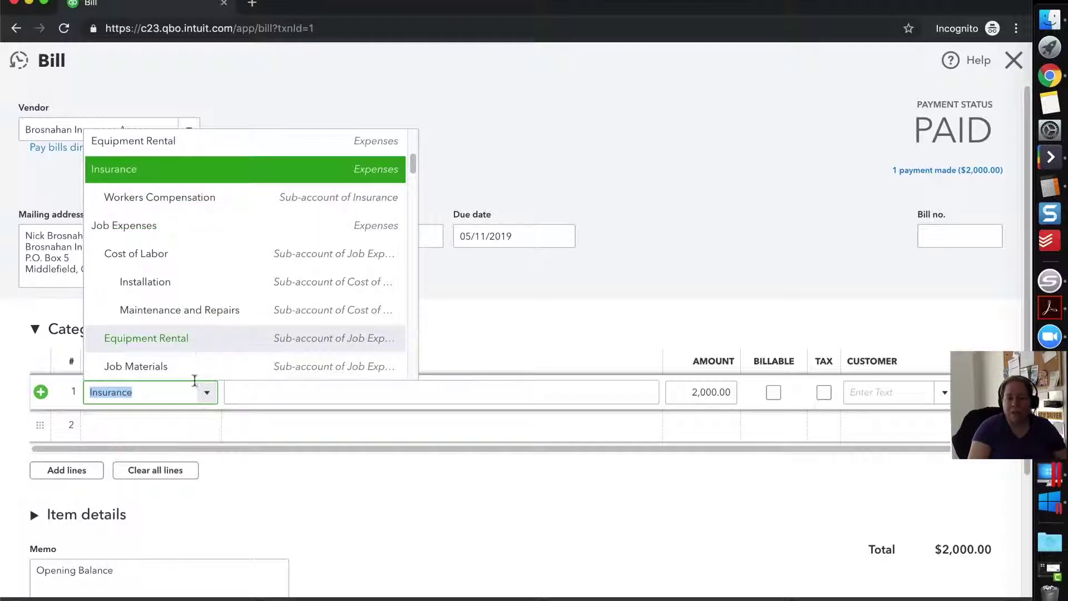
{"action": "left_click", "coordinate": [178, 395]}
{"action": "left_click", "coordinate": [243, 395]}
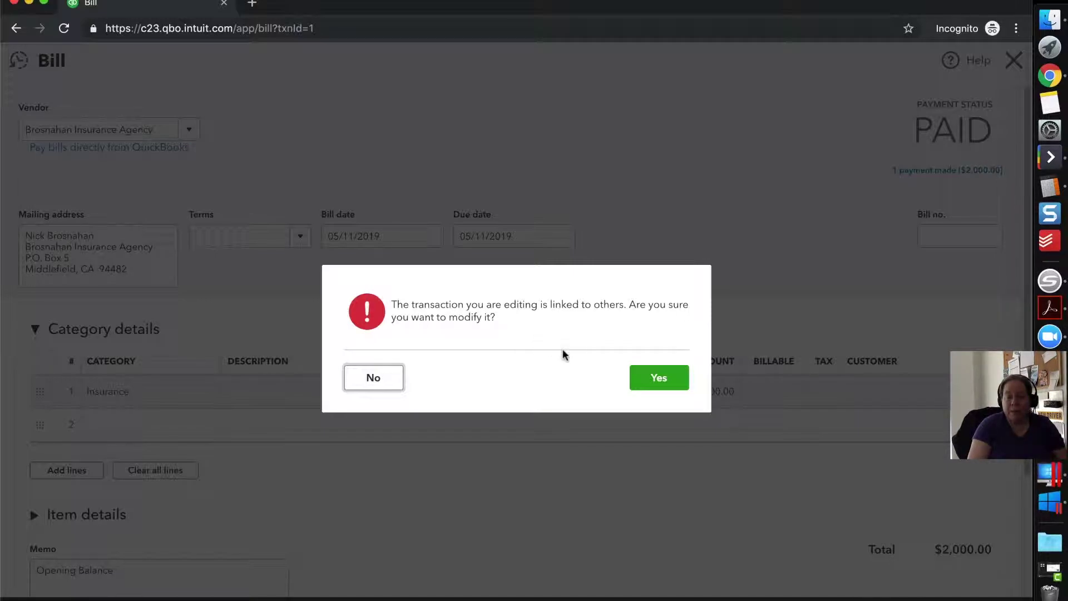
- Confirm Yes on the linked-transaction warning to save the bill as Insurance
{"action": "left_click", "coordinate": [658, 383]}
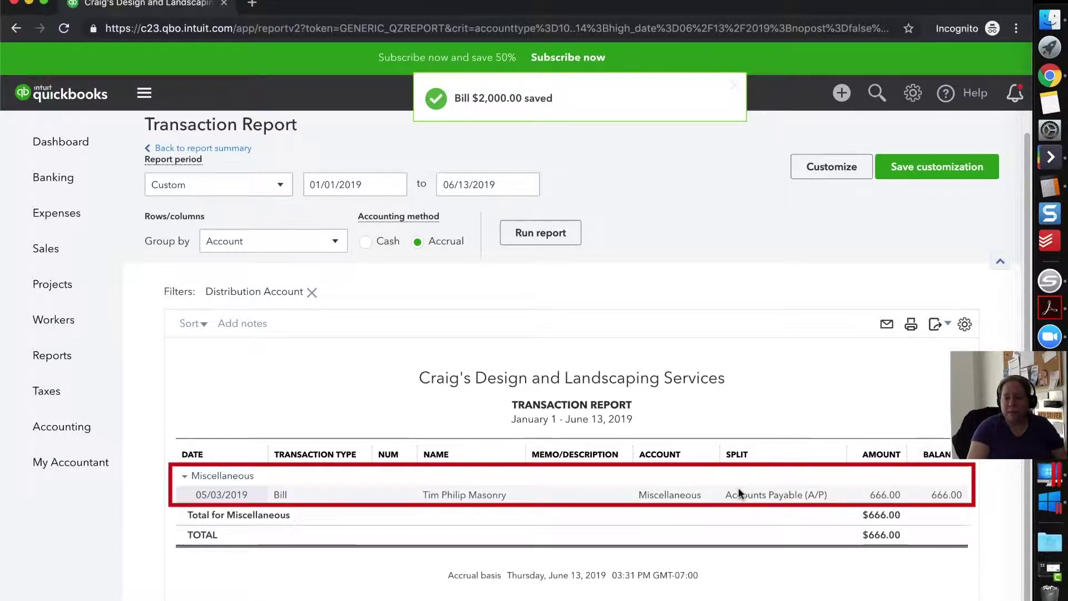
{"action": "left_click", "coordinate": [228, 150]}
{"action": "scroll", "coordinate": [449, 303], "scroll_direction": "down", "scroll_amount": 10}
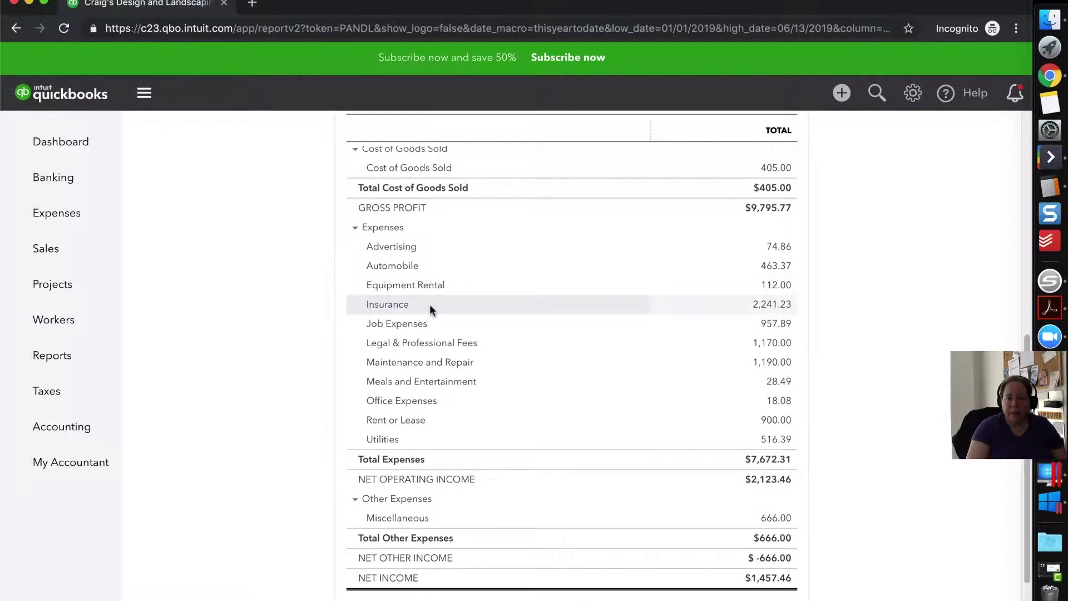
{"action": "left_click", "coordinate": [773, 305]}
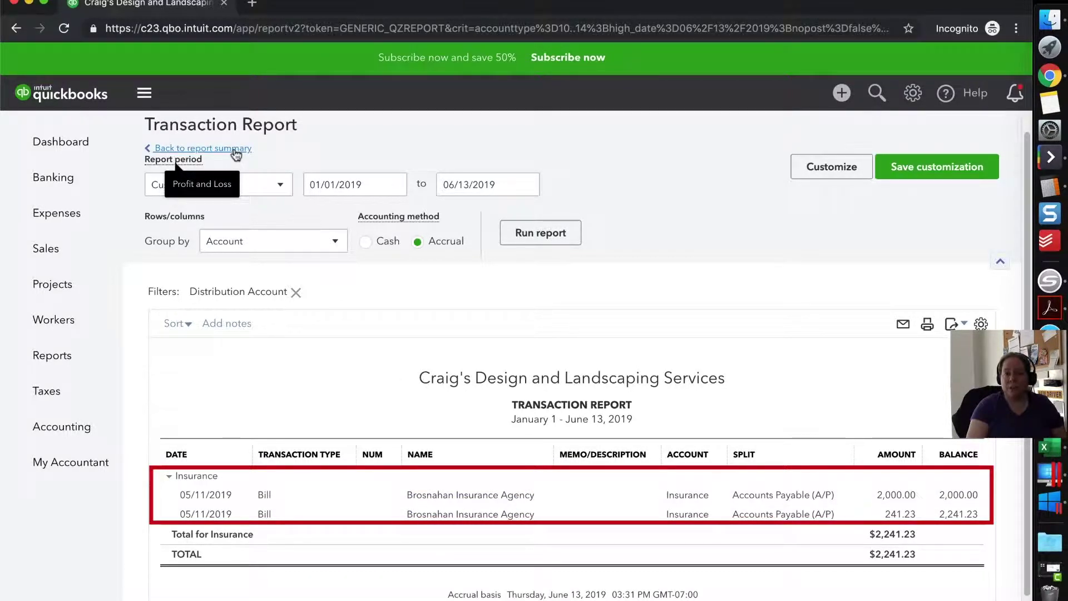
{"action": "left_click", "coordinate": [235, 150]}
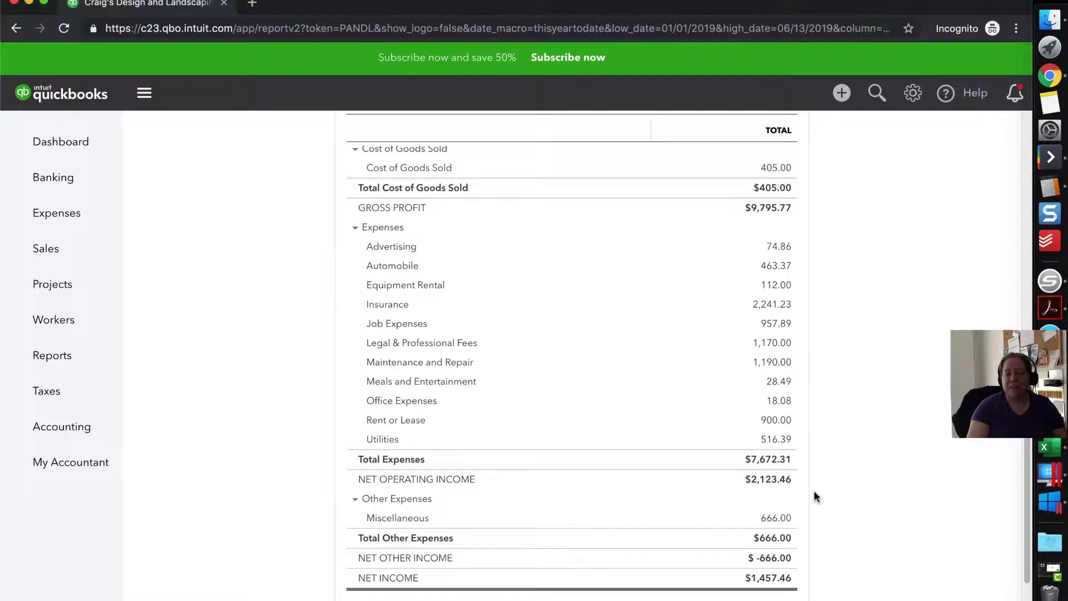
{"action": "scroll", "coordinate": [831, 499], "scroll_direction": "up", "scroll_amount": 10}
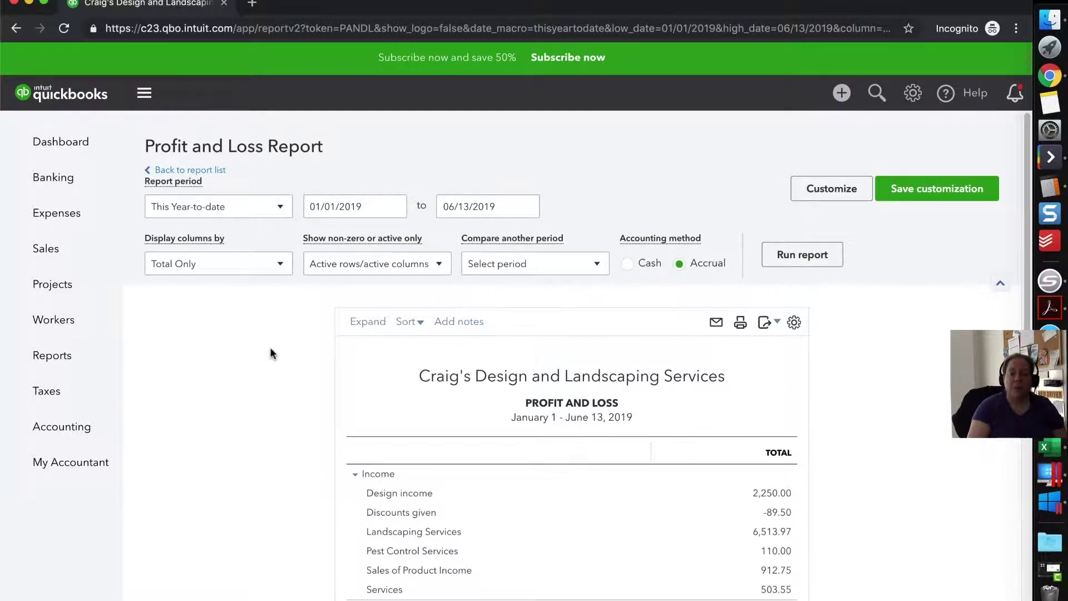
- Set the Profit and Loss report's columns to Months and rerun it, giving Jan–Jun 2019 columns plus Total
{"action": "left_click", "coordinate": [241, 266]}
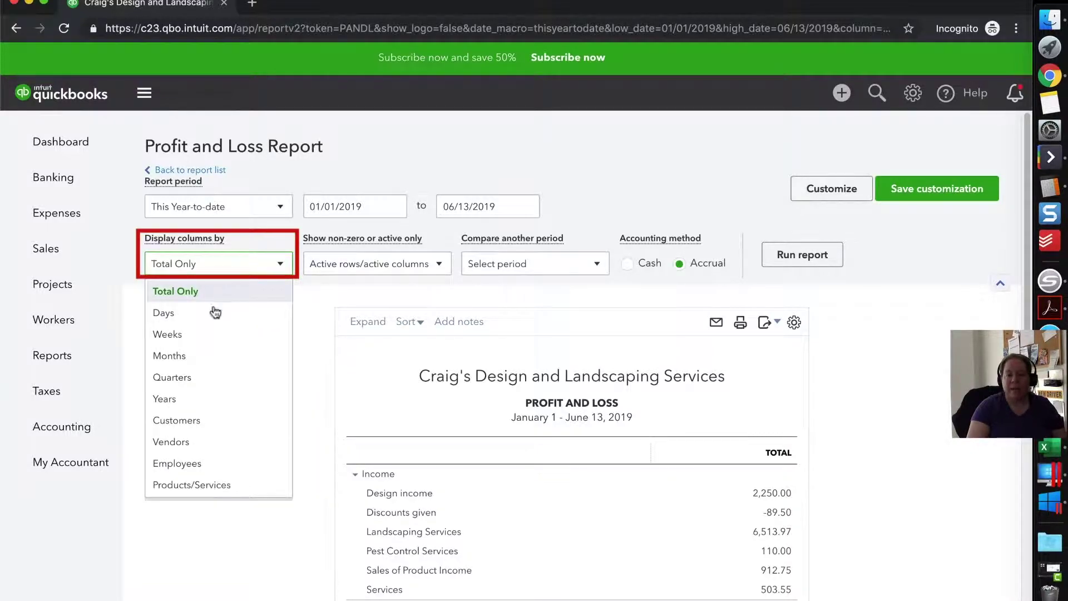
{"action": "left_click", "coordinate": [201, 360]}
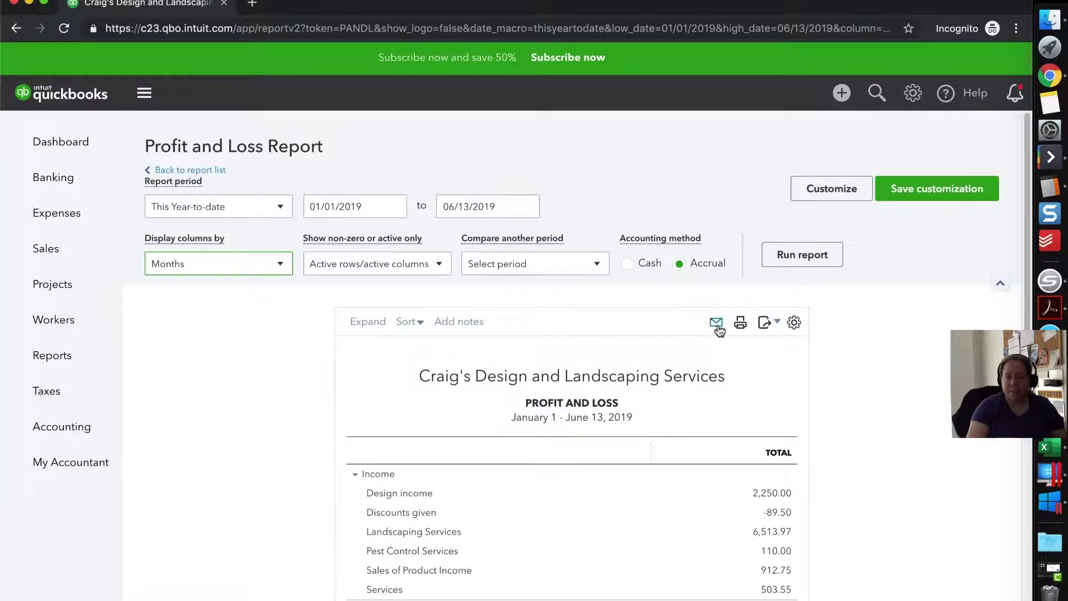
{"action": "left_click", "coordinate": [809, 260]}
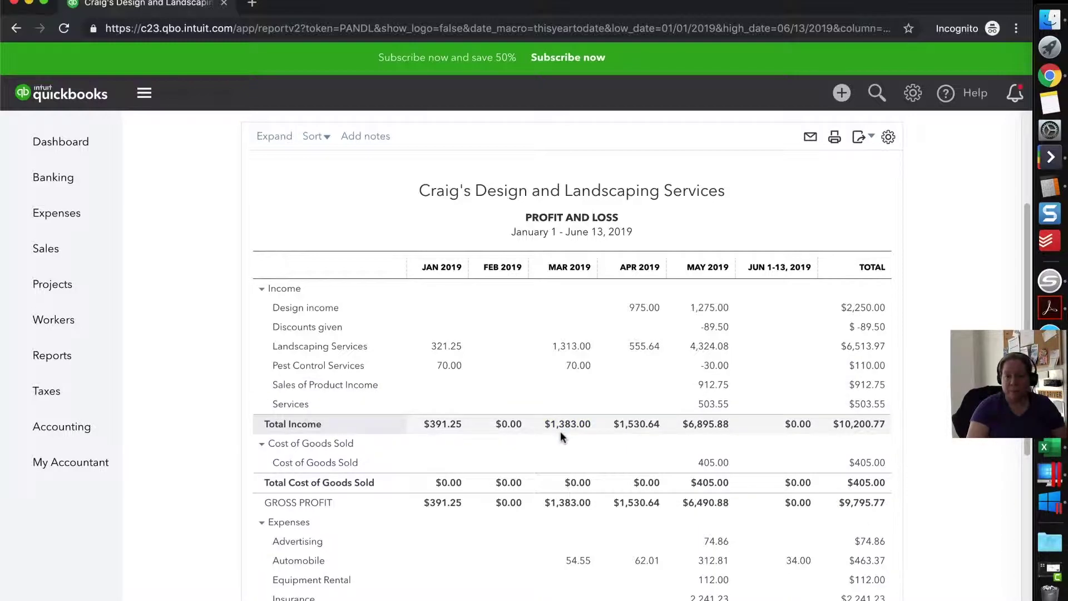
{"action": "scroll", "coordinate": [560, 432], "scroll_direction": "down", "scroll_amount": 5}
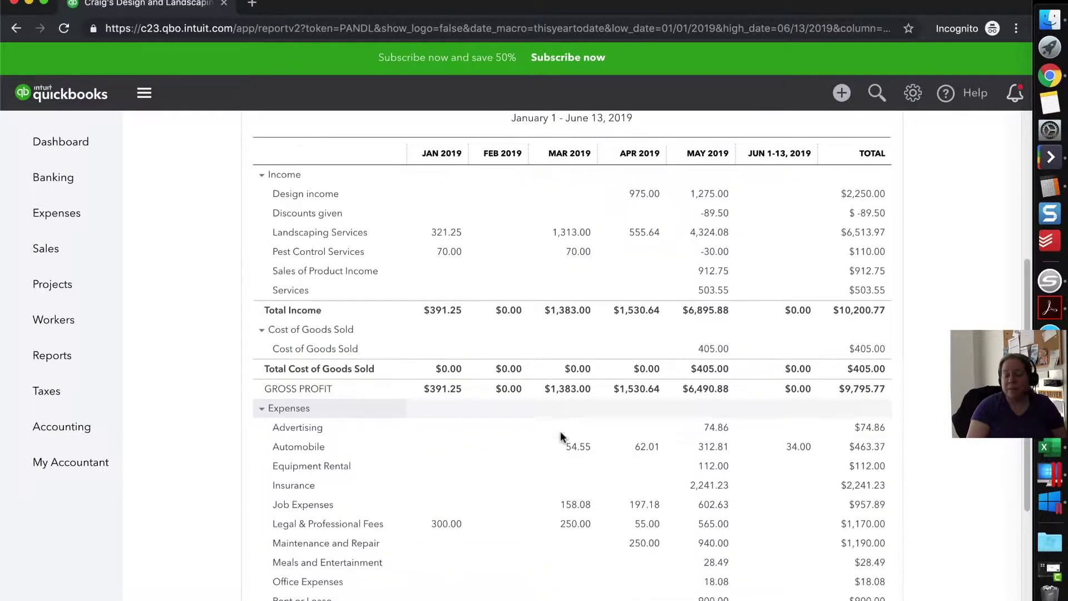
{"action": "scroll", "coordinate": [559, 432], "scroll_direction": "down", "scroll_amount": 2}
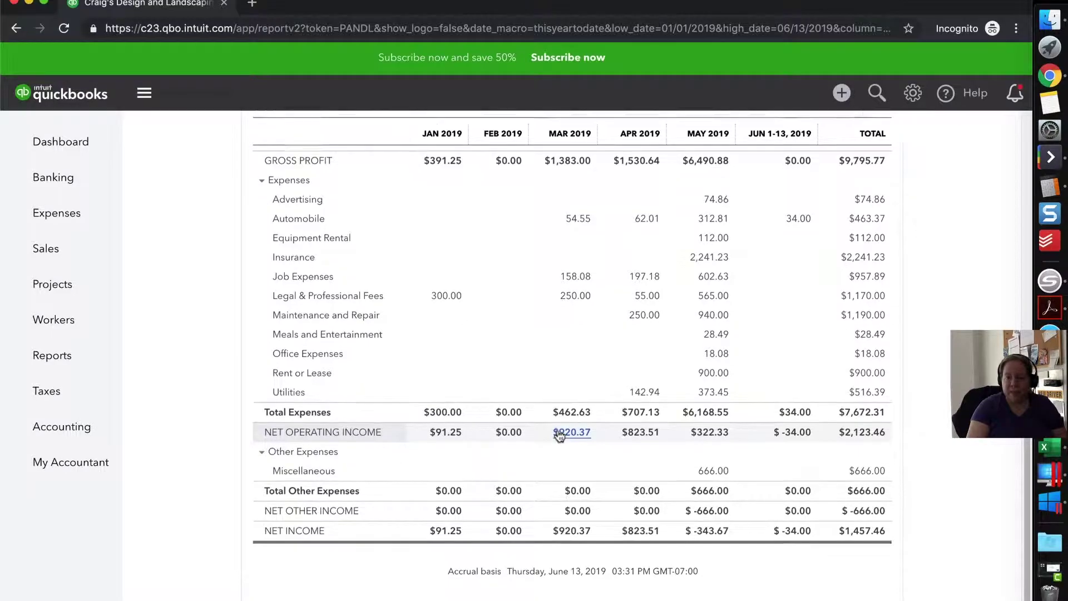
{"action": "scroll", "coordinate": [559, 435], "scroll_direction": "up", "scroll_amount": 3}
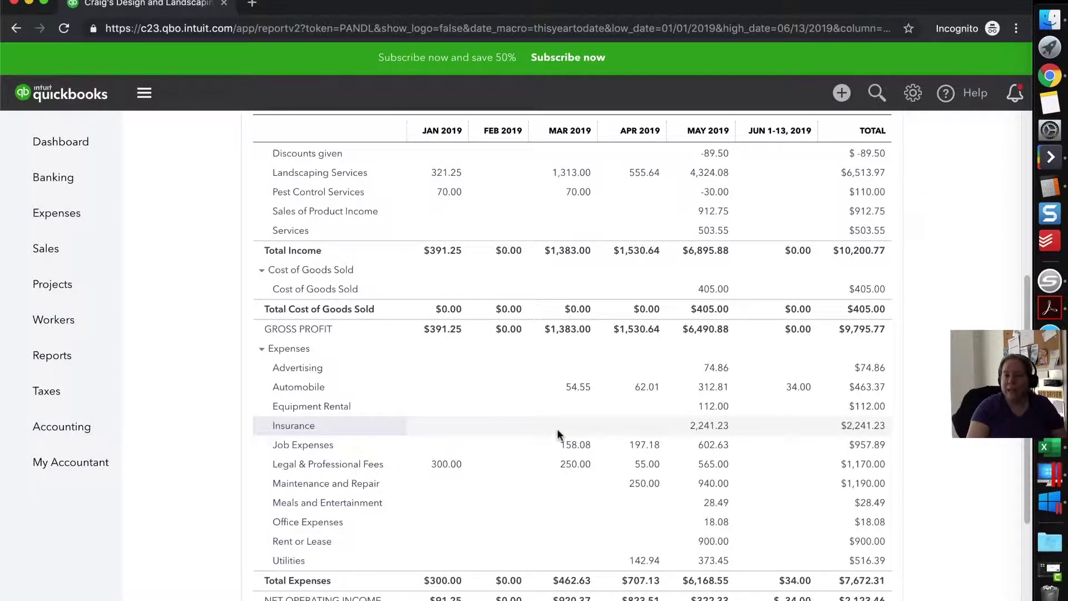
{"action": "scroll", "coordinate": [558, 434], "scroll_direction": "down", "scroll_amount": 1}
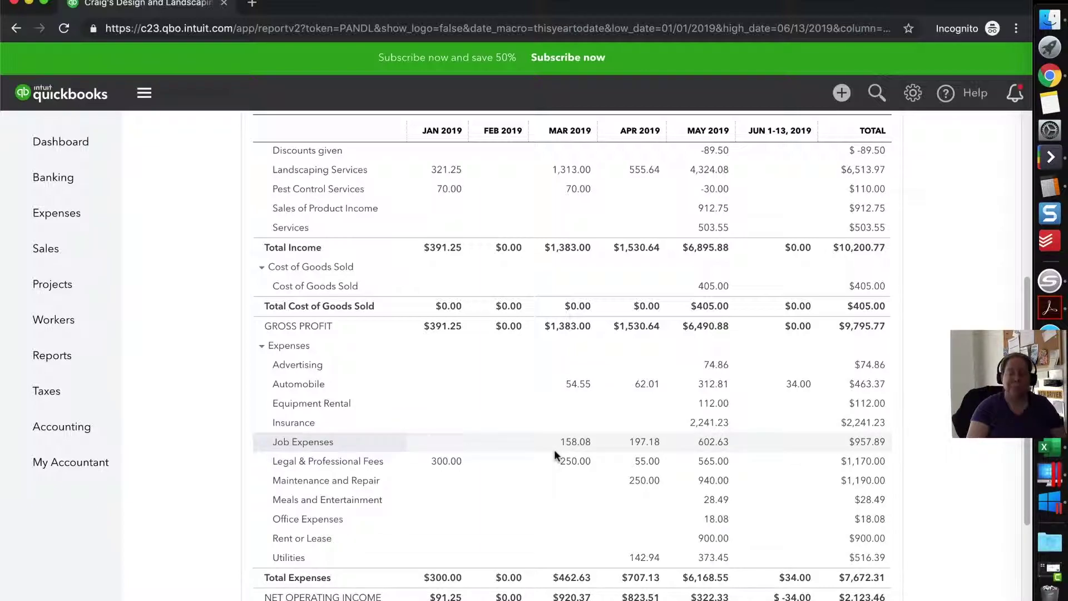
{"action": "left_click", "coordinate": [642, 482]}
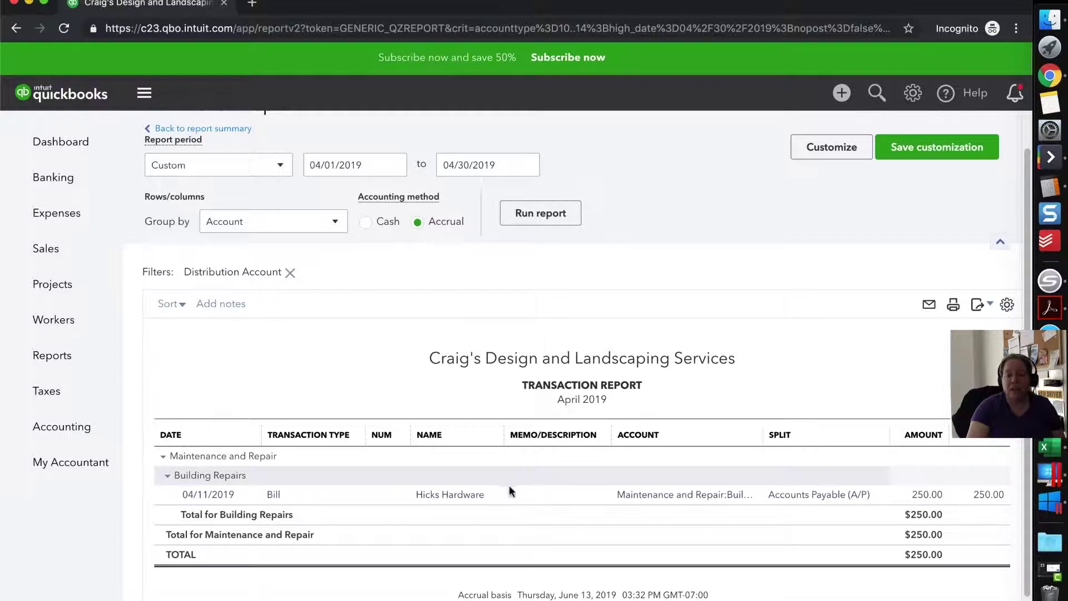
{"action": "left_click", "coordinate": [229, 135]}
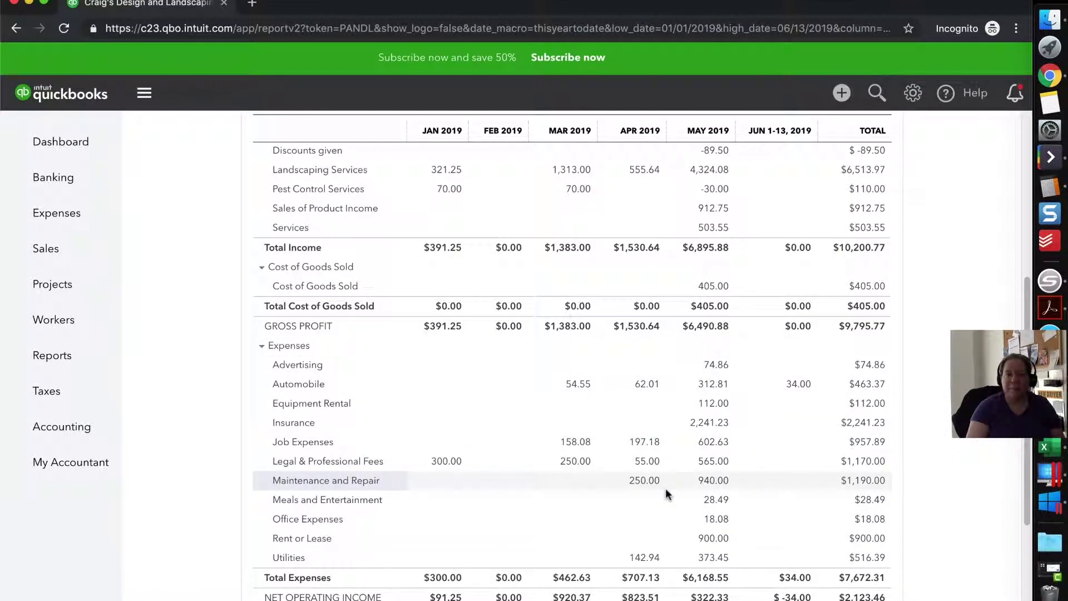
{"action": "scroll", "coordinate": [652, 499], "scroll_direction": "down", "scroll_amount": 1}
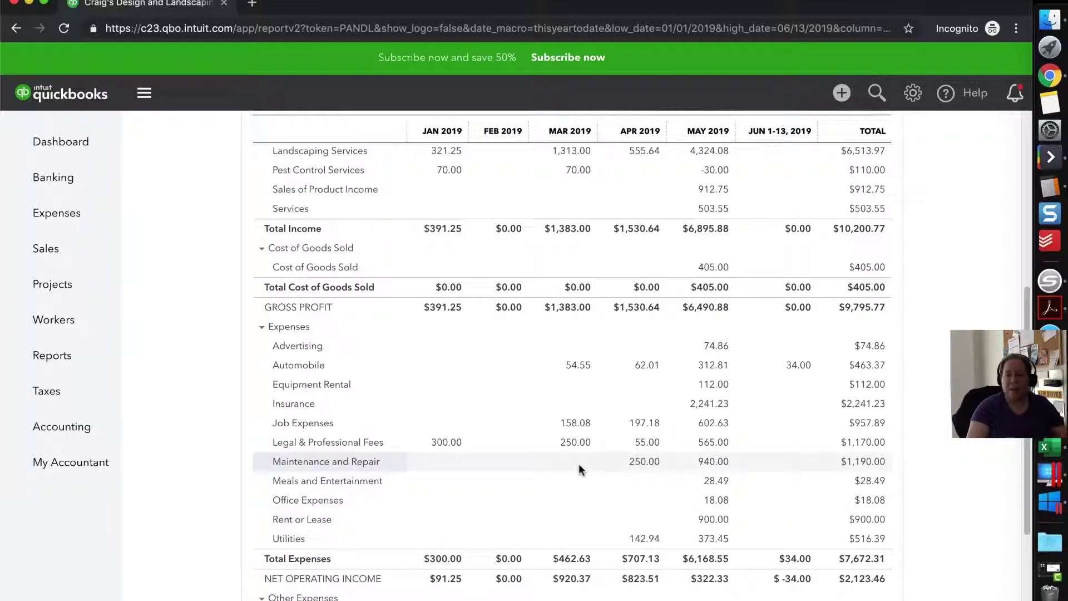
{"action": "scroll", "coordinate": [600, 499], "scroll_direction": "down", "scroll_amount": 1}
{"action": "scroll", "coordinate": [601, 505], "scroll_direction": "down", "scroll_amount": 1}
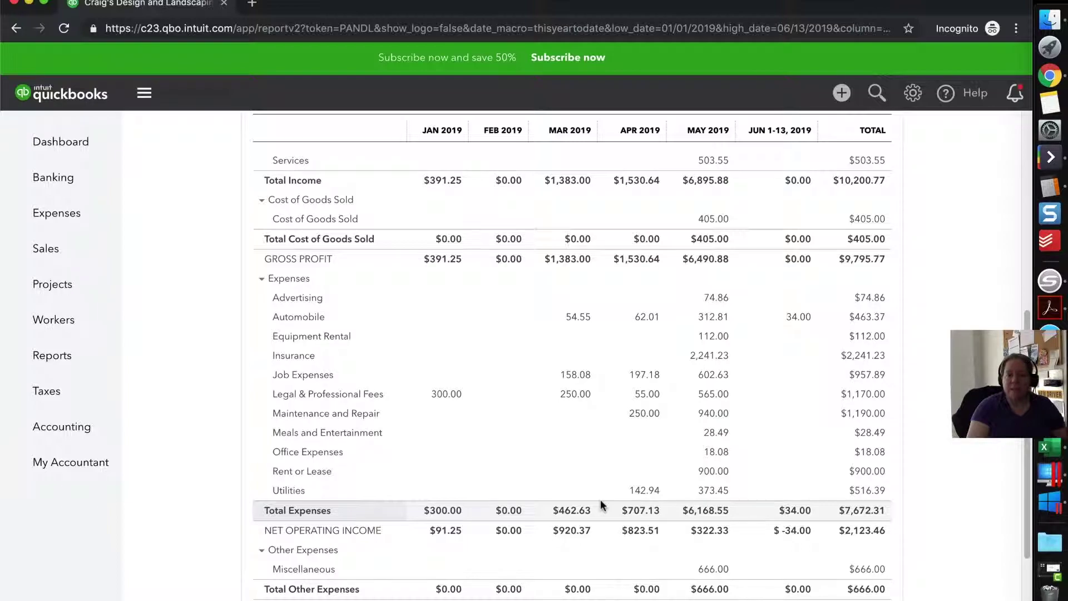
{"action": "scroll", "coordinate": [600, 503], "scroll_direction": "down", "scroll_amount": 3}
{"action": "scroll", "coordinate": [626, 504], "scroll_direction": "up", "scroll_amount": 13}
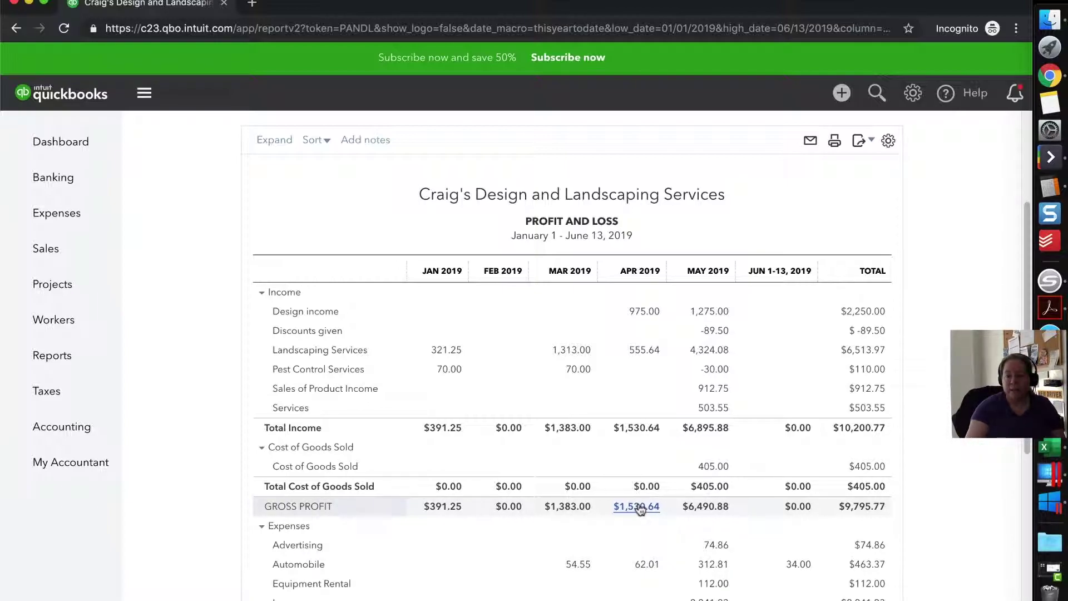
{"action": "scroll", "coordinate": [870, 469], "scroll_direction": "down", "scroll_amount": 6}
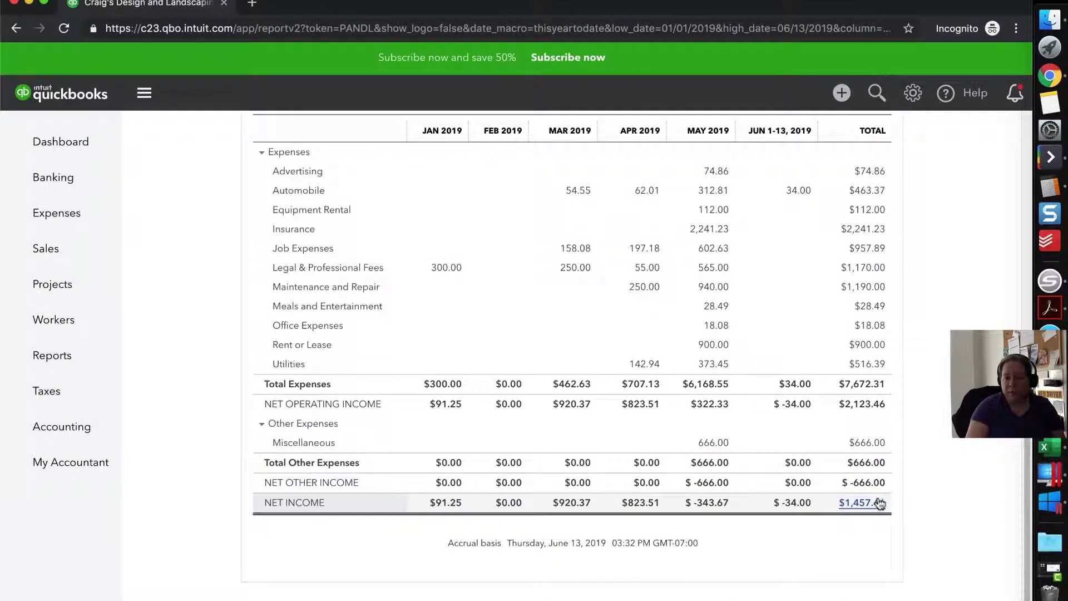
{"action": "scroll", "coordinate": [886, 504], "scroll_direction": "up", "scroll_amount": 5}
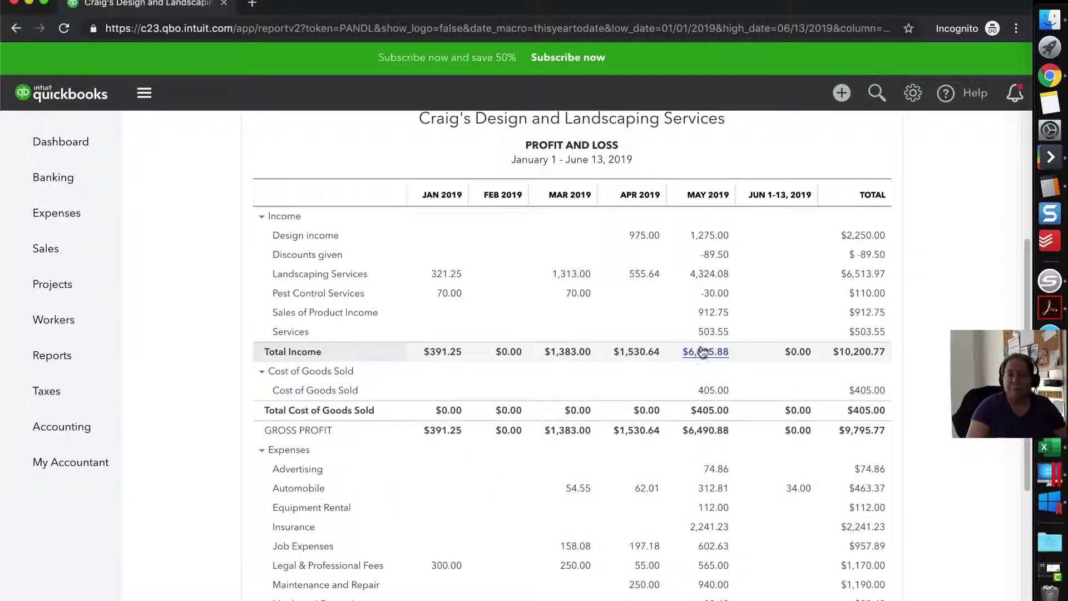
{"action": "scroll", "coordinate": [697, 350], "scroll_direction": "up", "scroll_amount": 1}
{"action": "scroll", "coordinate": [684, 312], "scroll_direction": "up", "scroll_amount": 4}
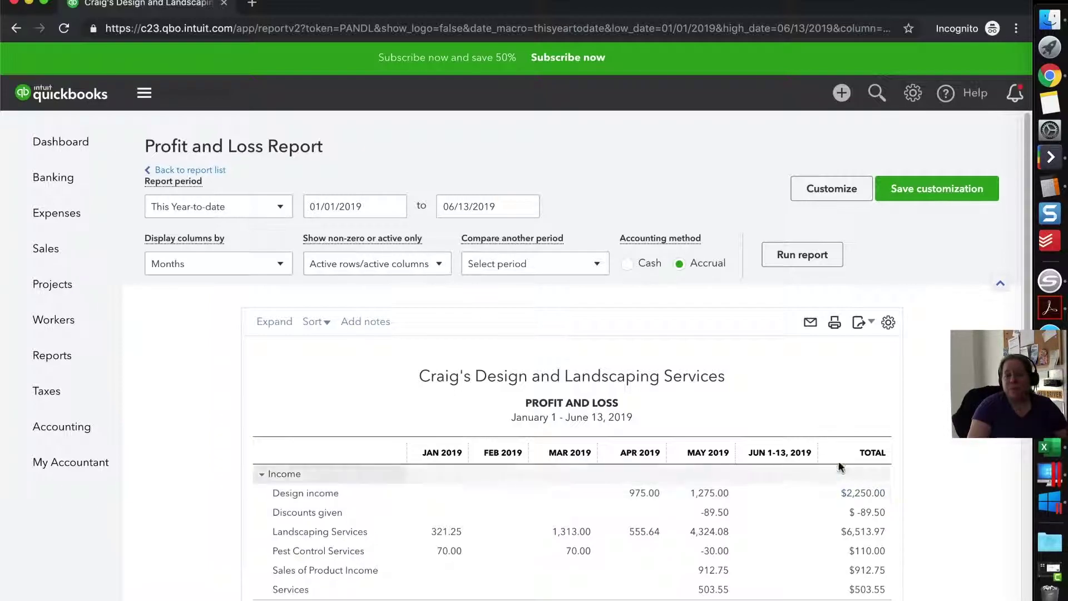
{"action": "scroll", "coordinate": [728, 450], "scroll_direction": "down", "scroll_amount": 5}
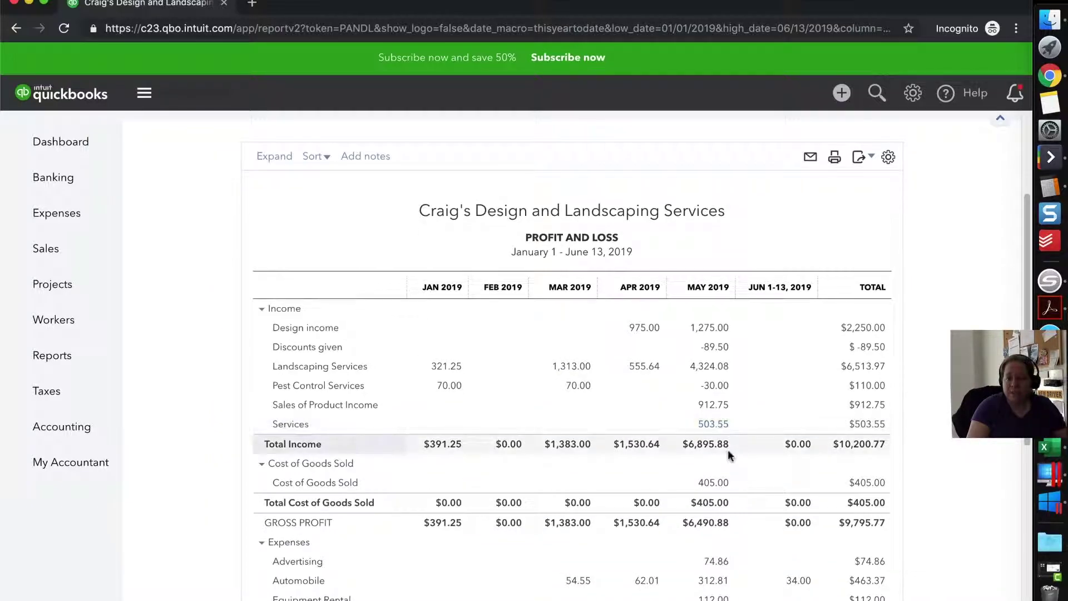
{"action": "scroll", "coordinate": [727, 455], "scroll_direction": "down", "scroll_amount": 5}
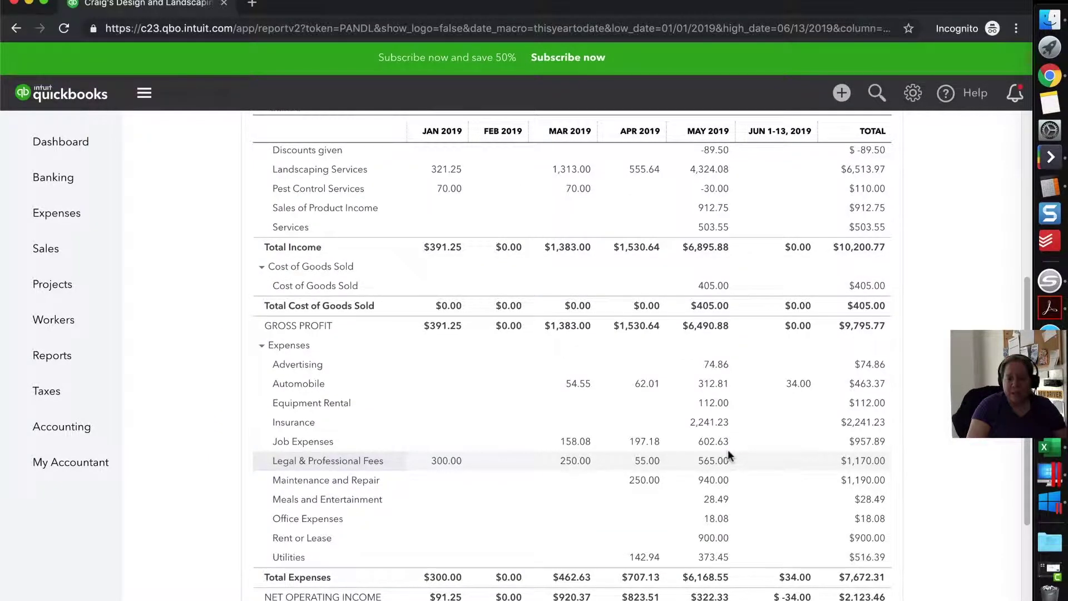
{"action": "scroll", "coordinate": [728, 449], "scroll_direction": "down", "scroll_amount": 5}
{"action": "scroll", "coordinate": [727, 450], "scroll_direction": "up", "scroll_amount": 10}
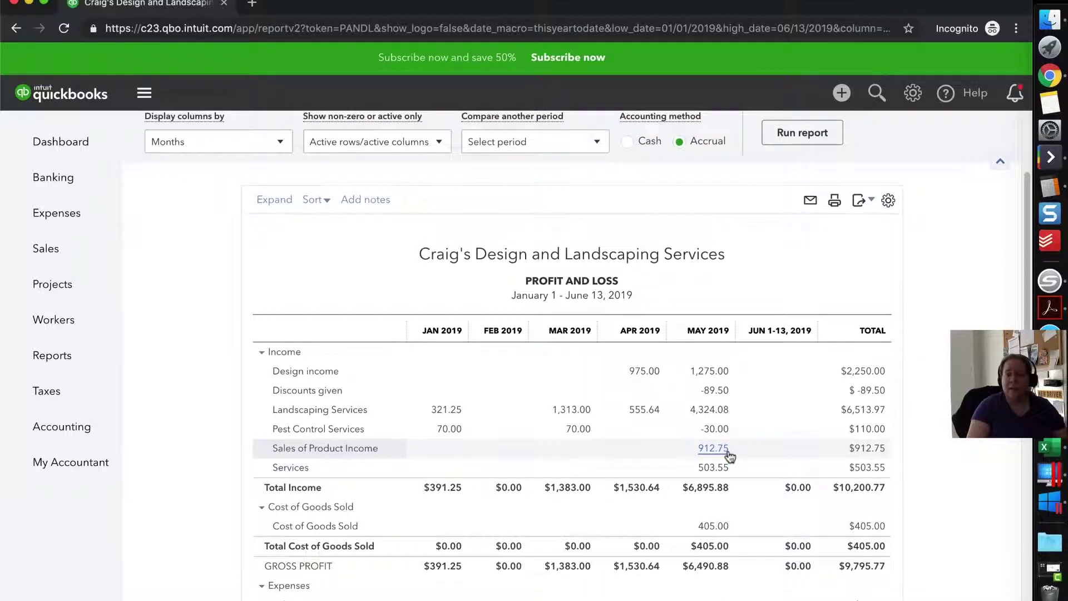
{"action": "scroll", "coordinate": [728, 453], "scroll_direction": "up", "scroll_amount": 3}
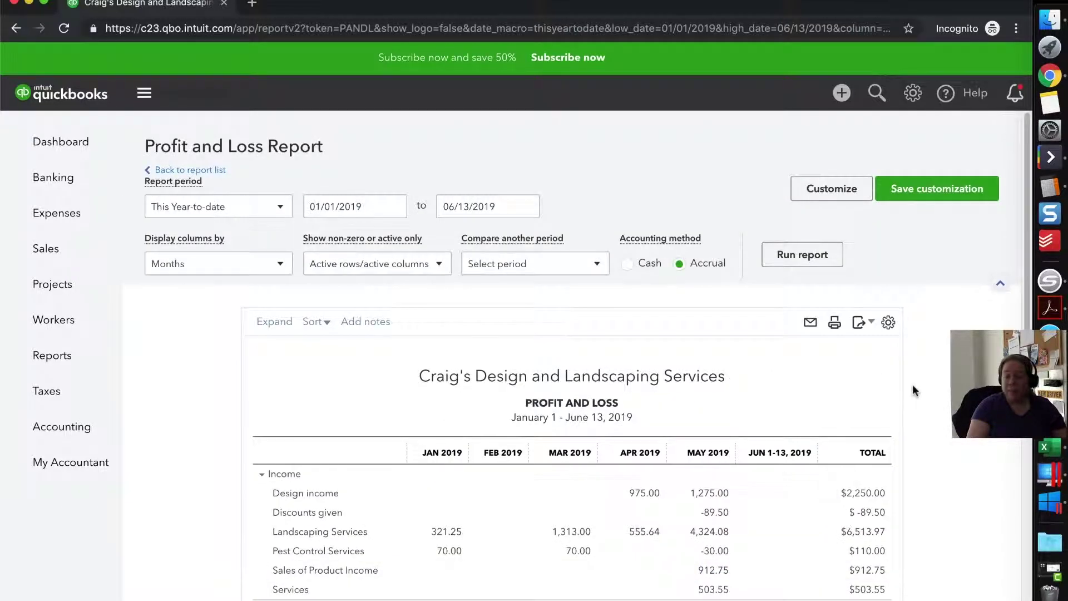
- Open the Customize report panel, expand Rows/Columns, and leave the Columns setting on Months
{"action": "left_click", "coordinate": [832, 189]}
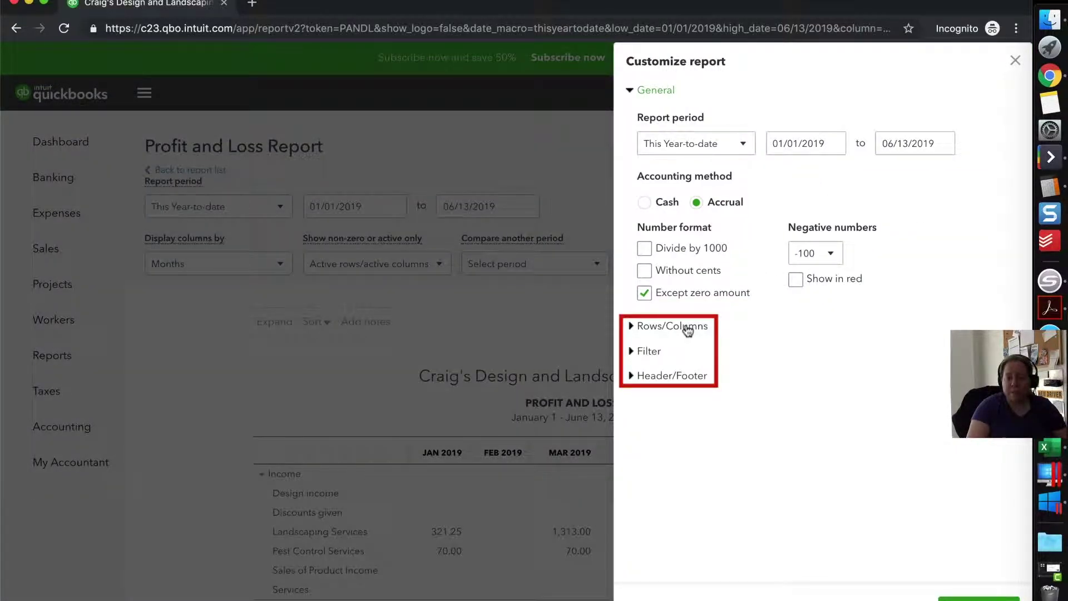
{"action": "left_click", "coordinate": [661, 329]}
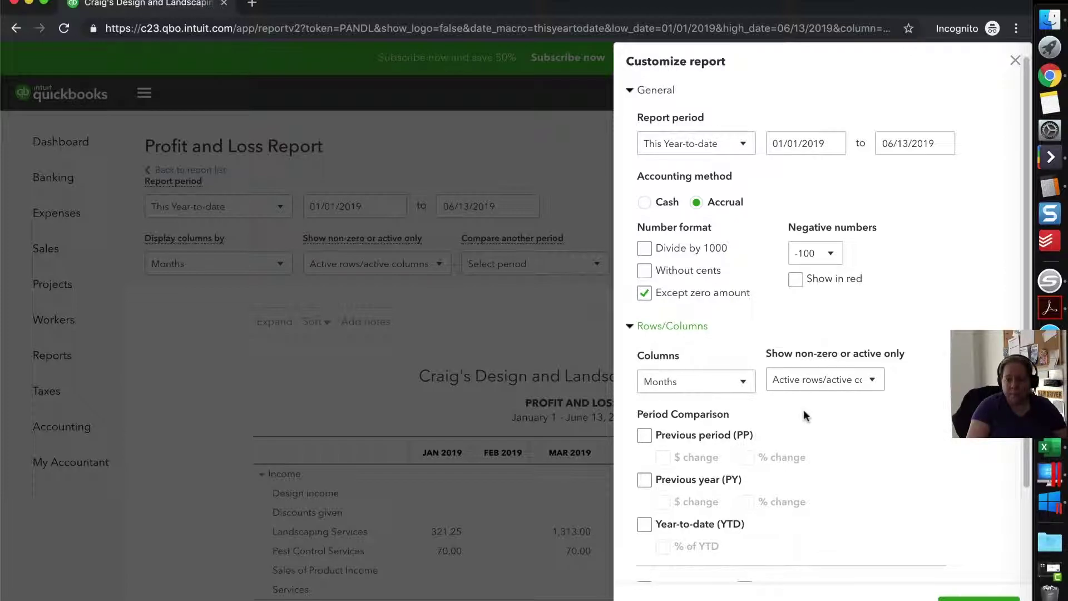
{"action": "scroll", "coordinate": [806, 415], "scroll_direction": "down", "scroll_amount": 2}
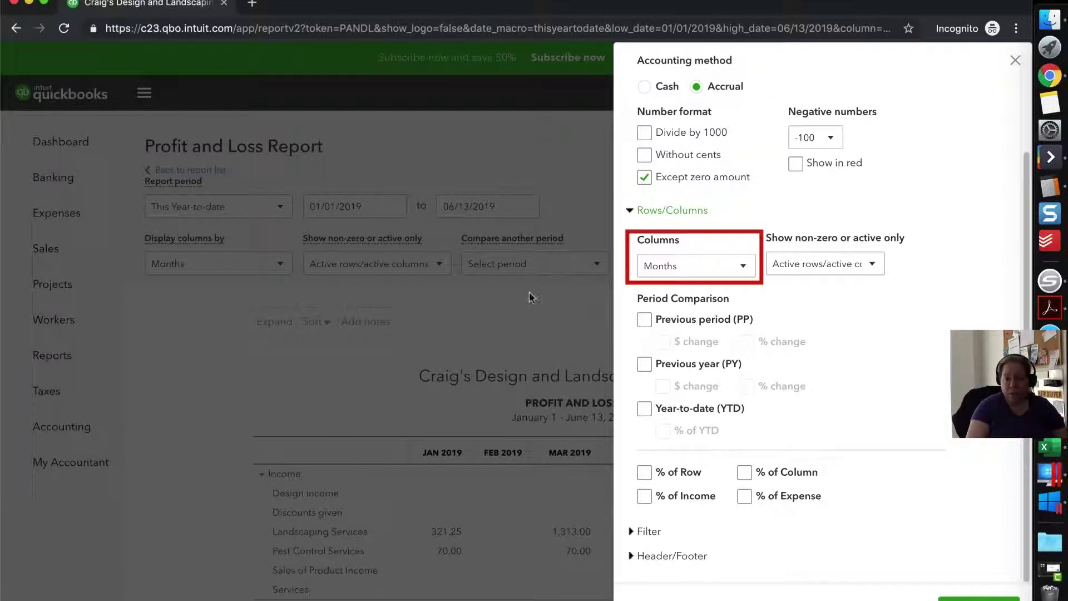
{"action": "left_click", "coordinate": [695, 268]}
{"action": "left_click", "coordinate": [695, 277]}
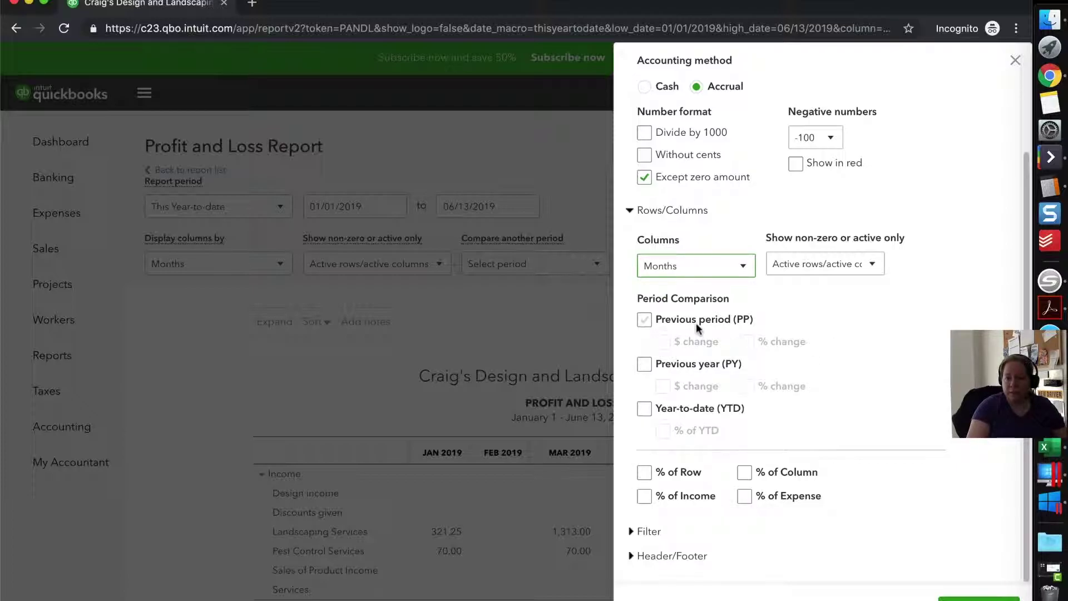